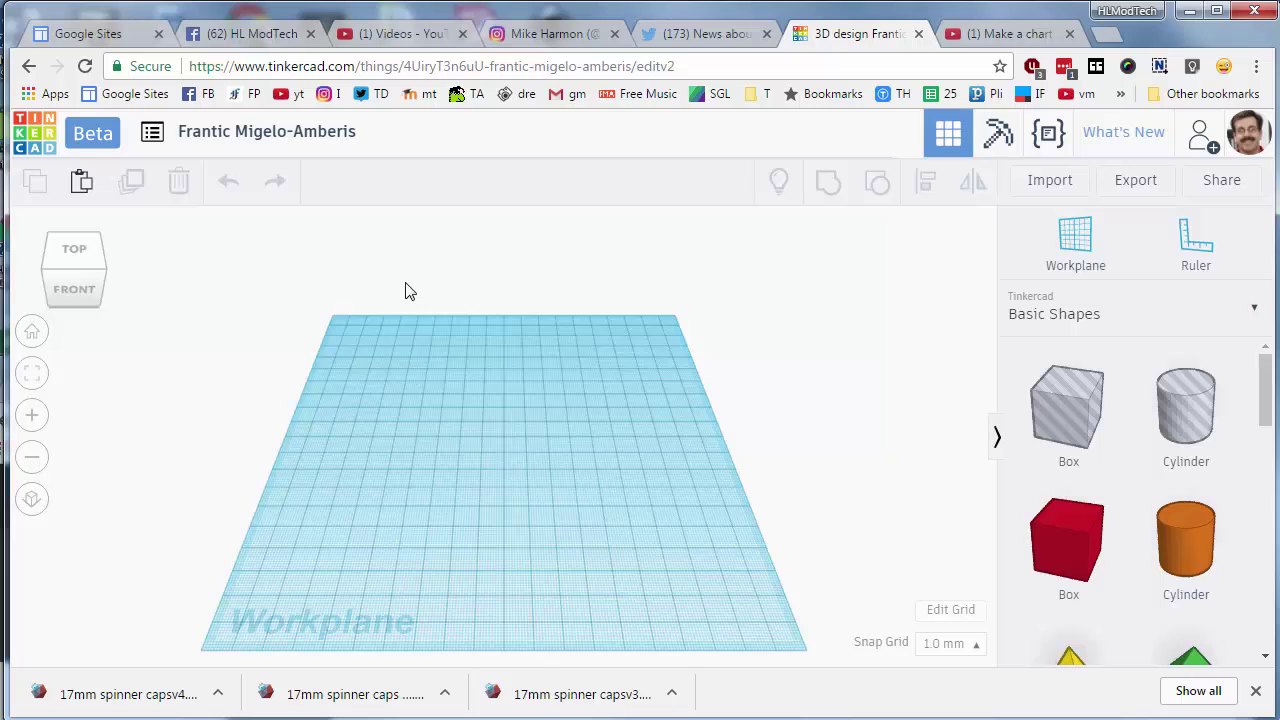
Step: Rename the design to 'Fidget spinner via tube'
click(288, 143)
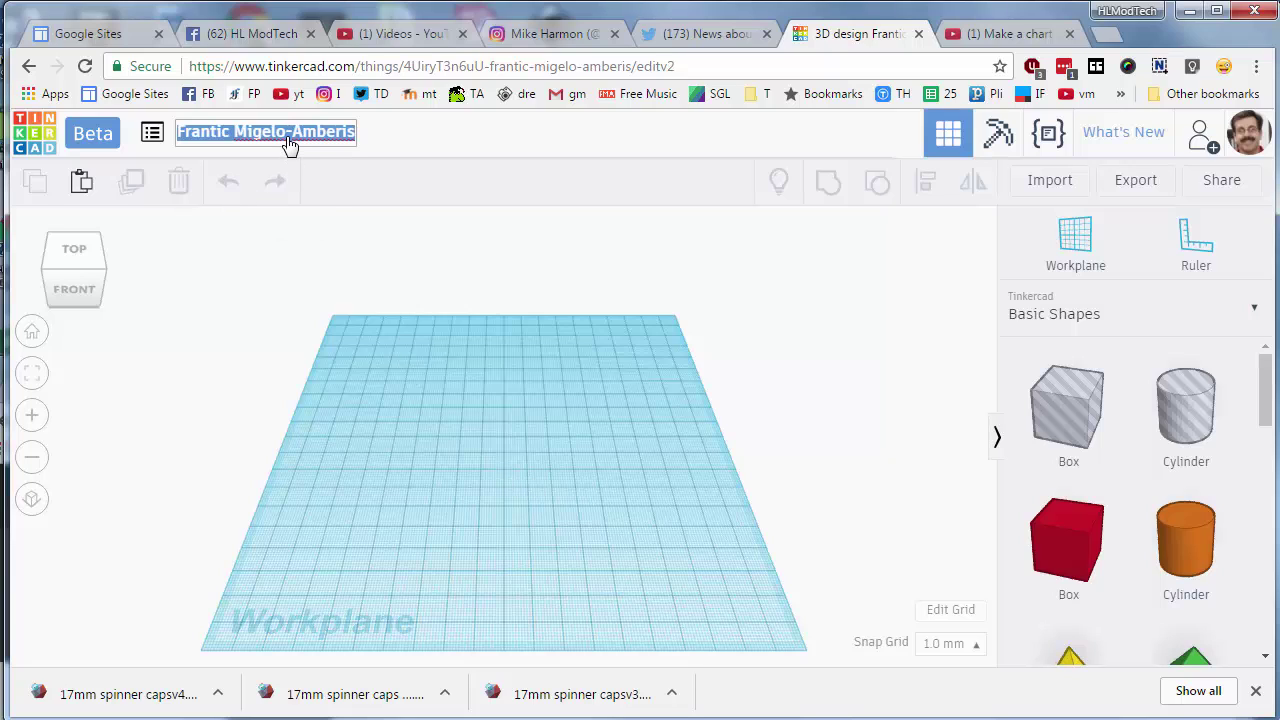
text(Fidget spinner via tube)
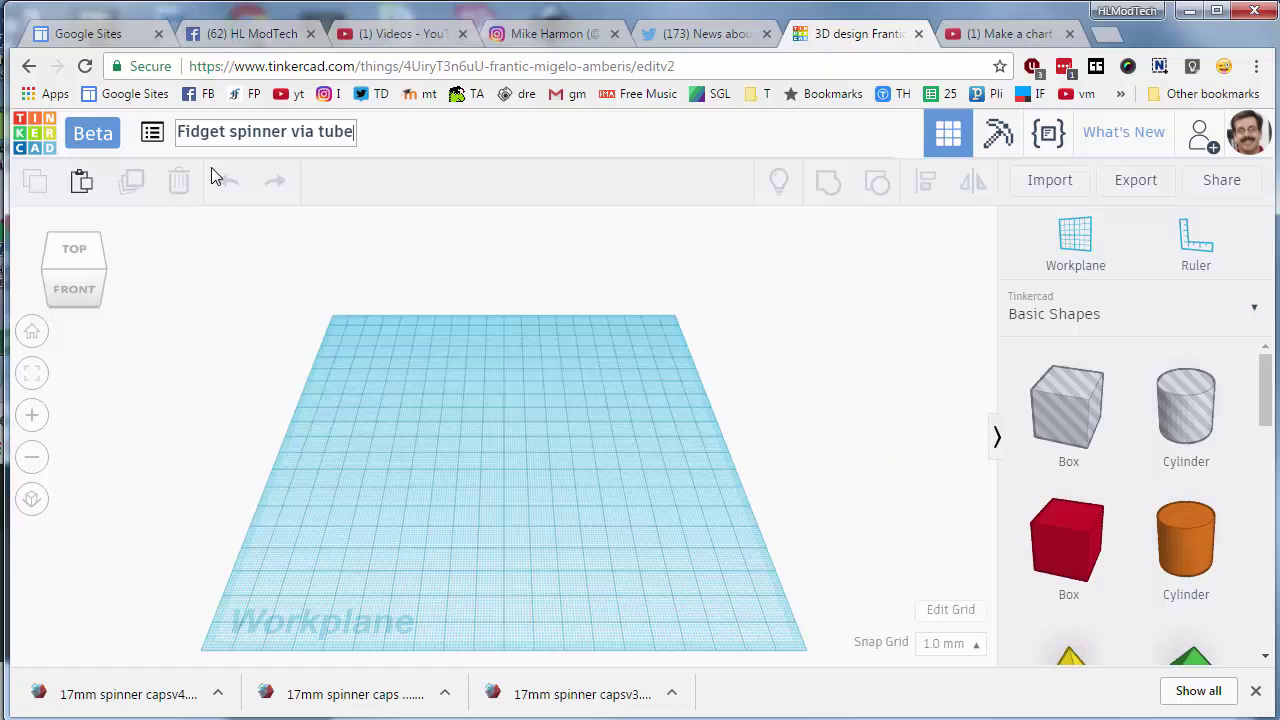
click(437, 410)
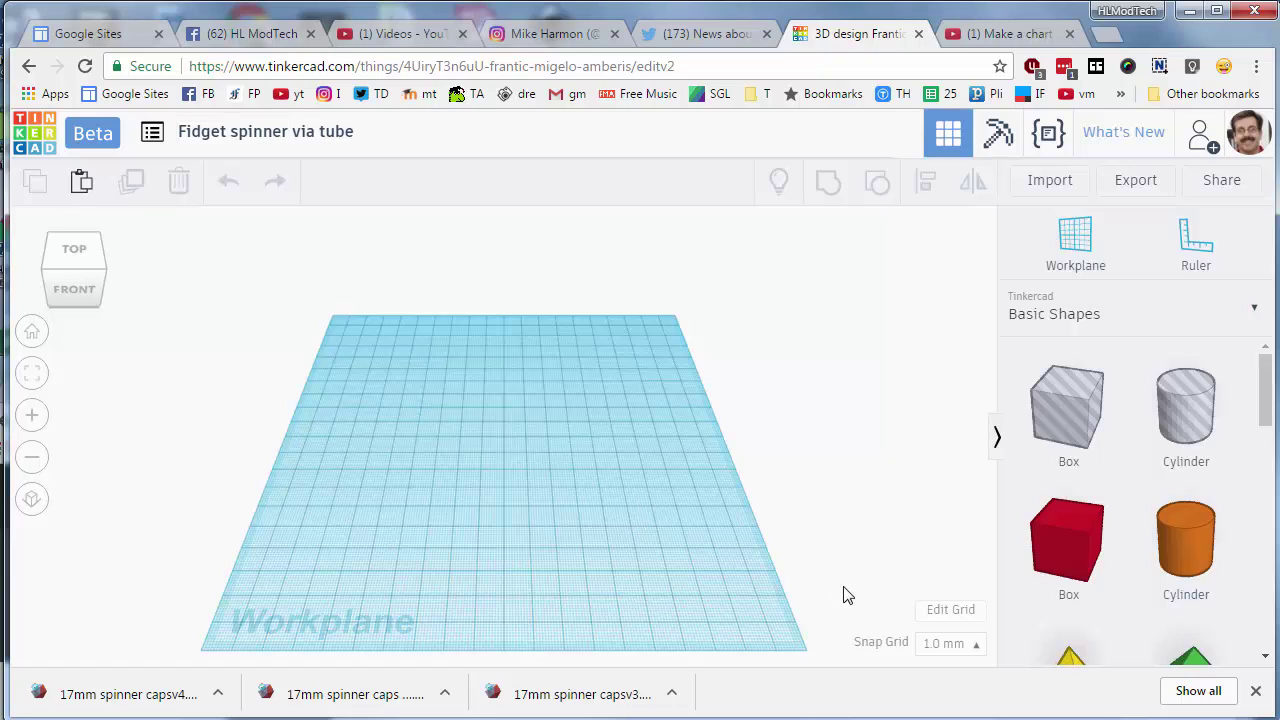
Step: Place a Tube on the workplane, fit the view to it, and open Windows Calculator
drag(1265, 392, 1250, 568)
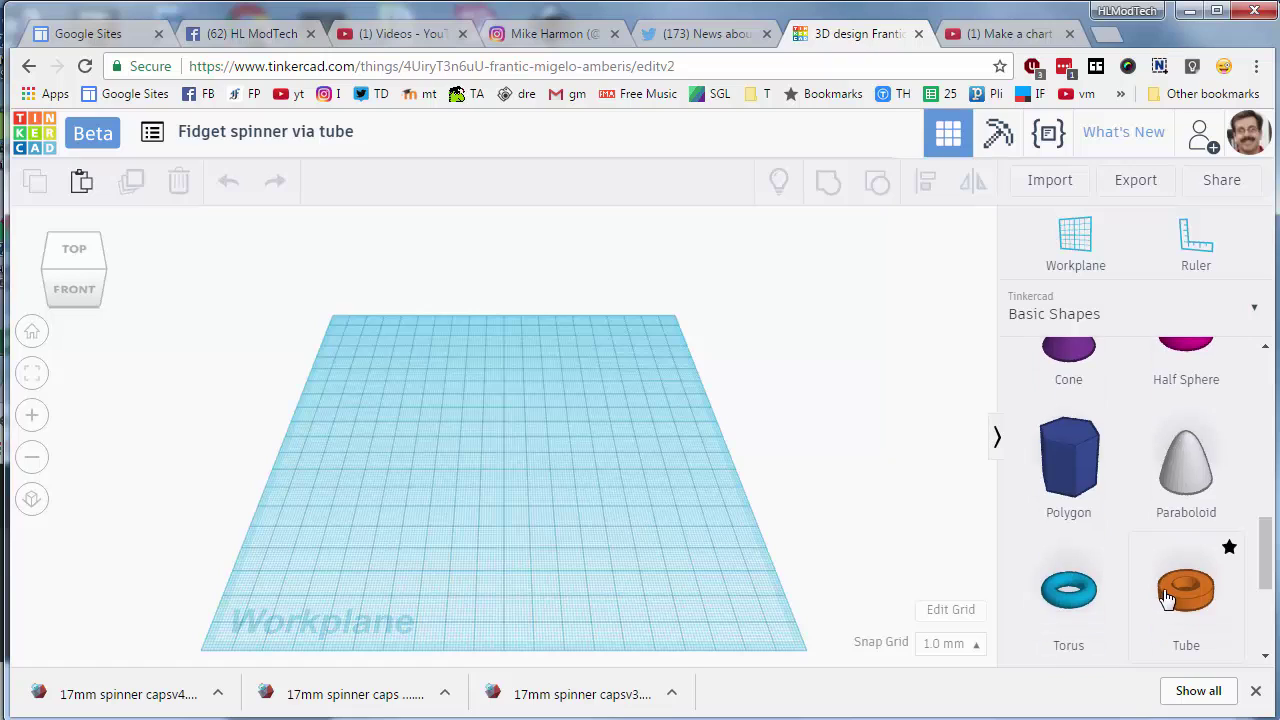
drag(1168, 597, 515, 474)
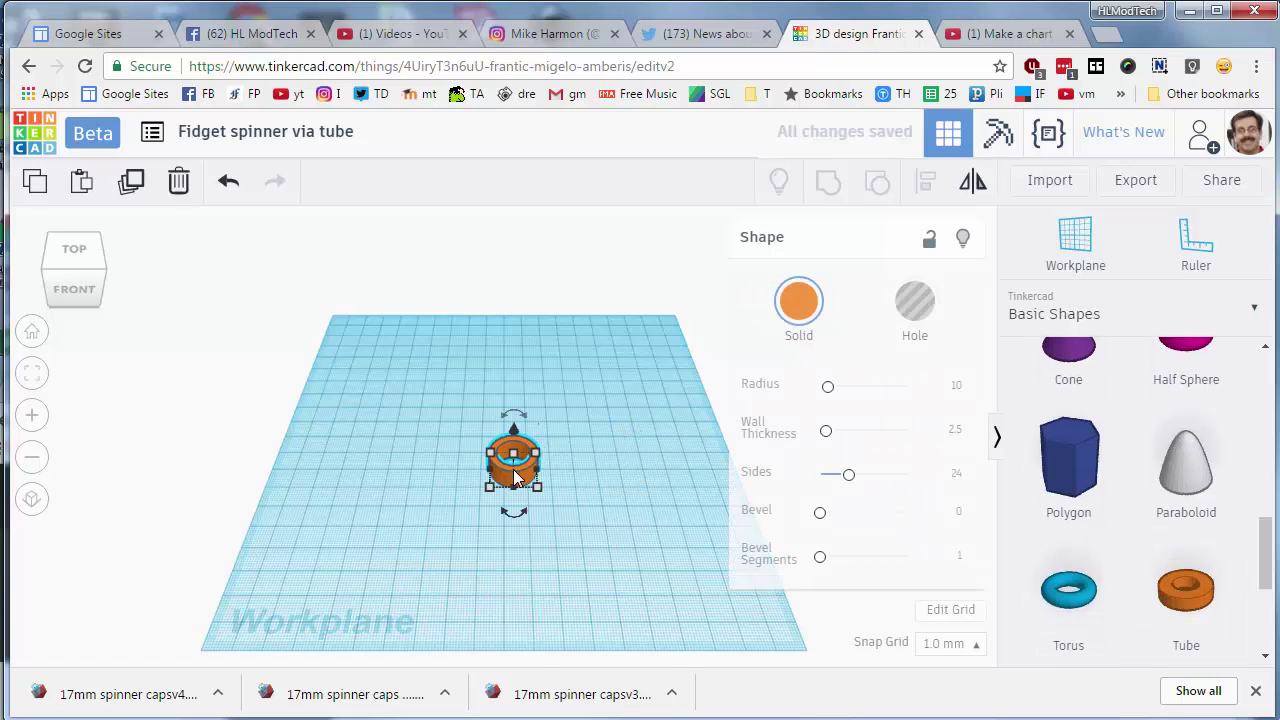
click(32, 378)
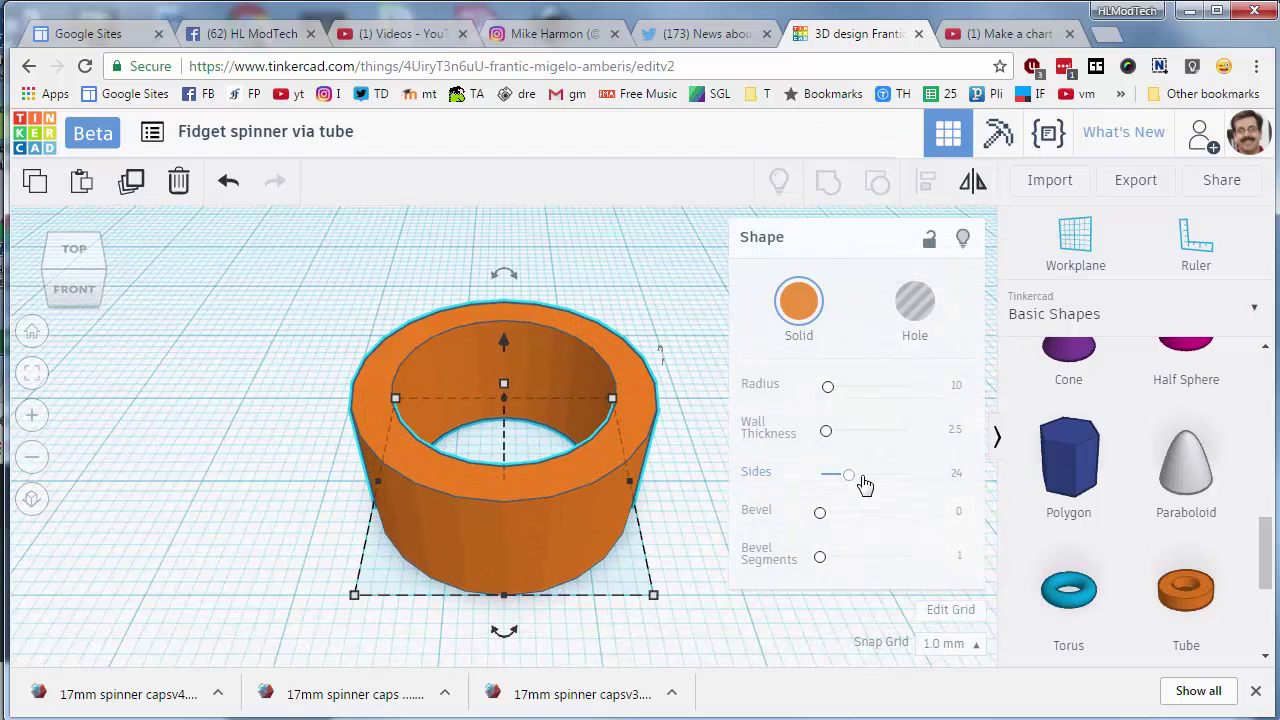
key(XF86Calculator)
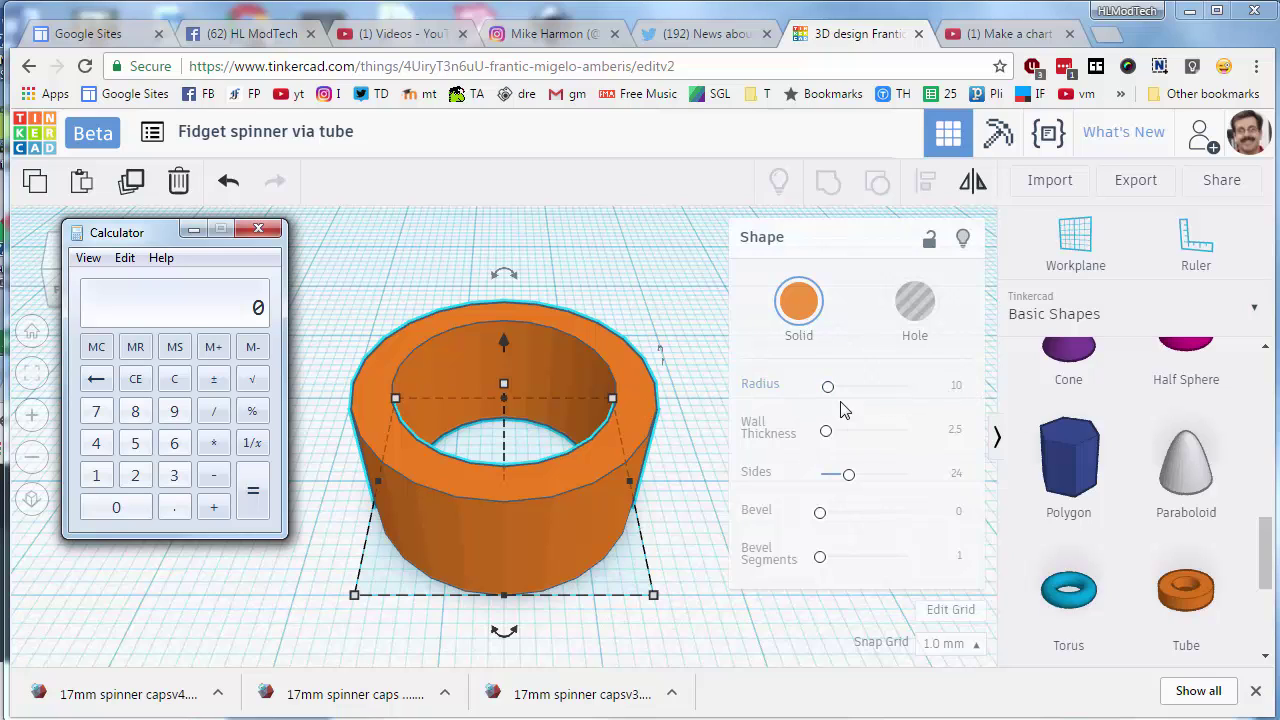
Step: Give the tube a wall thickness of 2 and a radius of 13.1
click(956, 431)
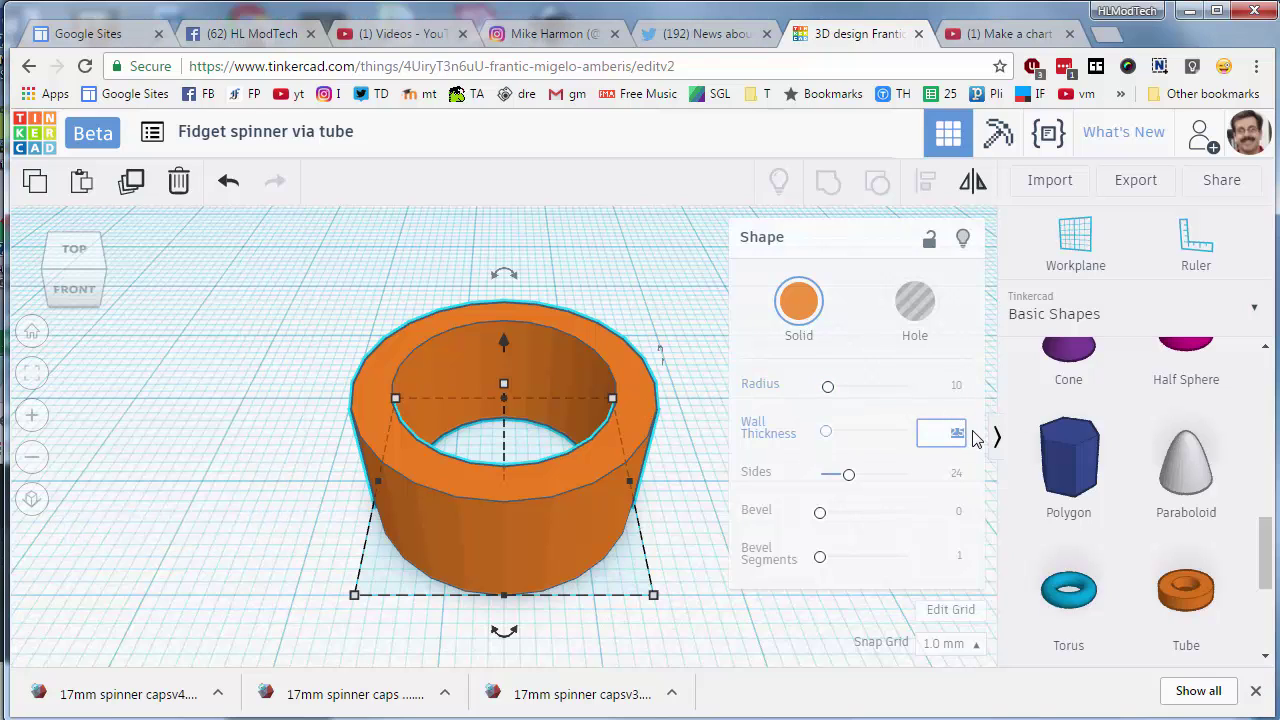
text(2)
key(Return)
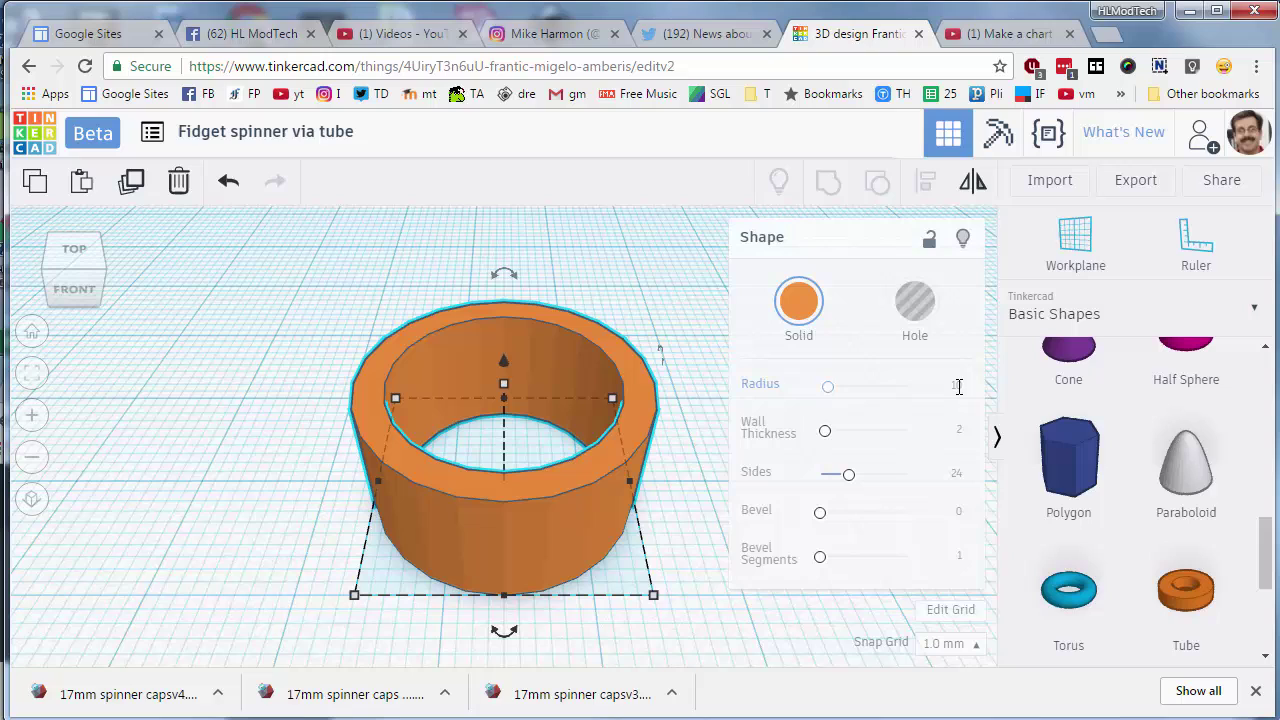
click(958, 386)
text(13.1)
key(Return)
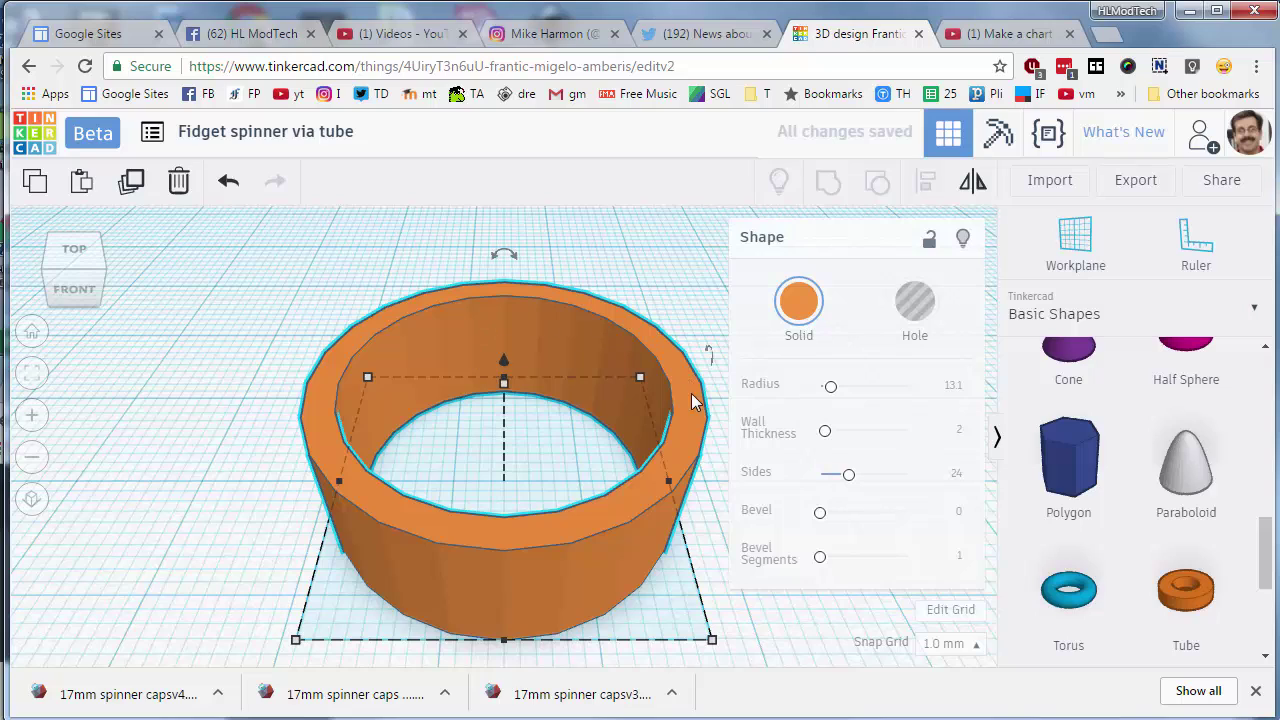
Step: Set the tube to 60 sides, bevel 3 and 5 bevel segments, then inspect the rounded ring
click(958, 473)
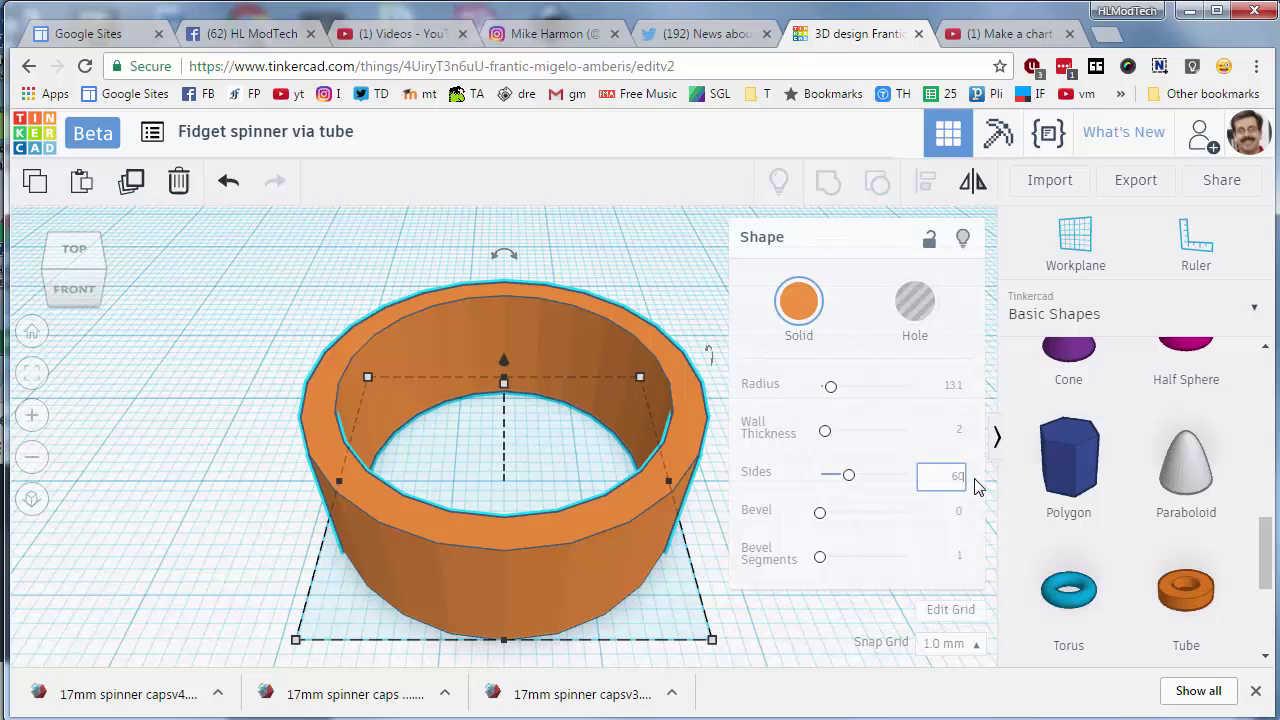
text(60)
key(Return)
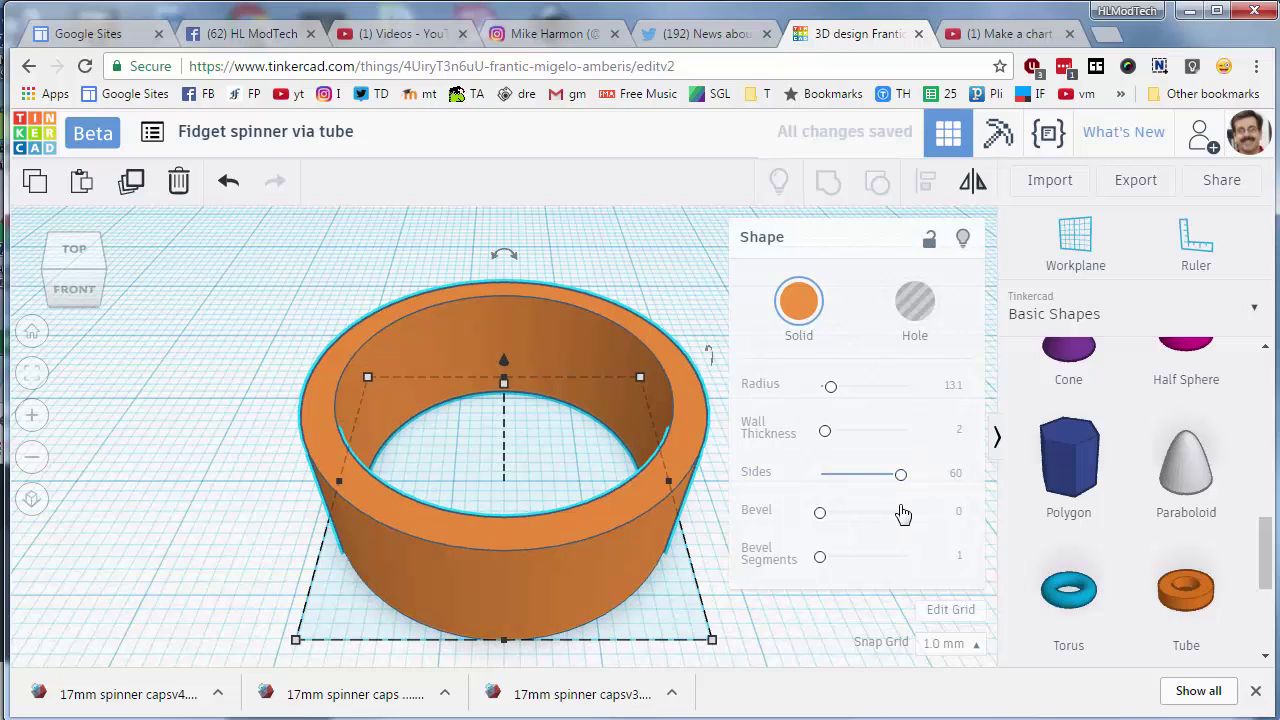
click(959, 512)
text(1)
key(Return)
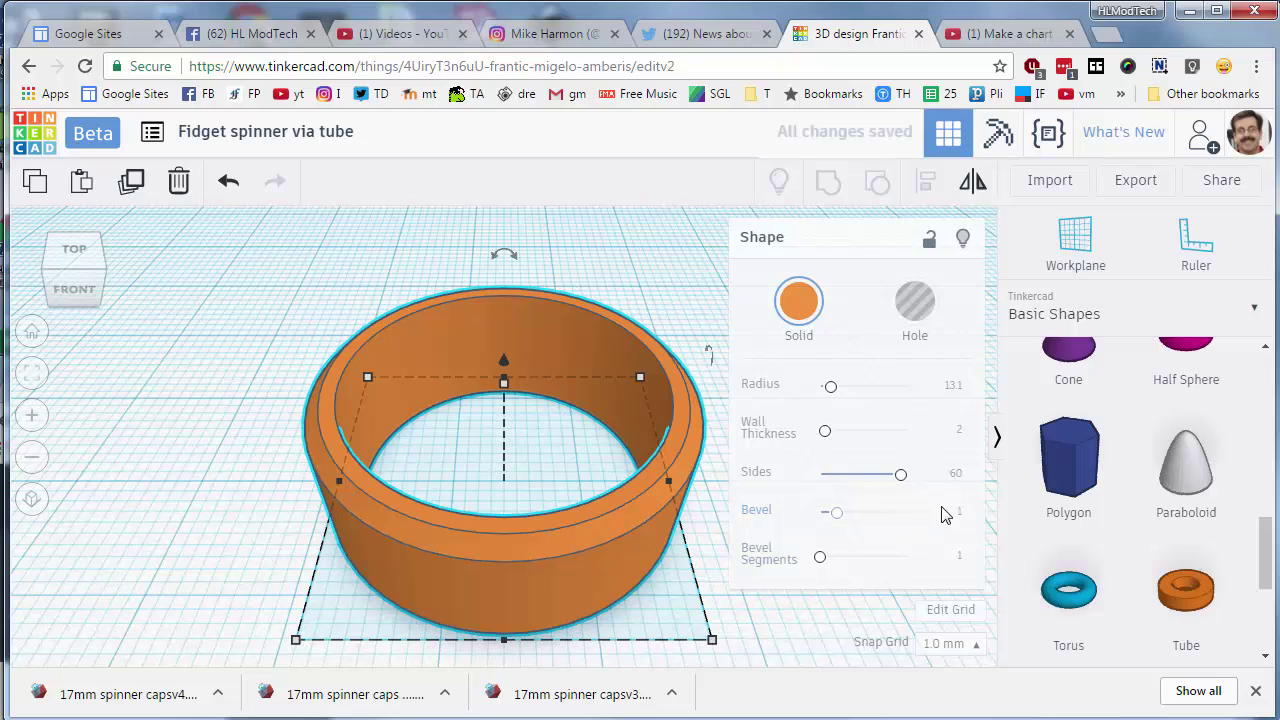
click(964, 513)
key(Return)
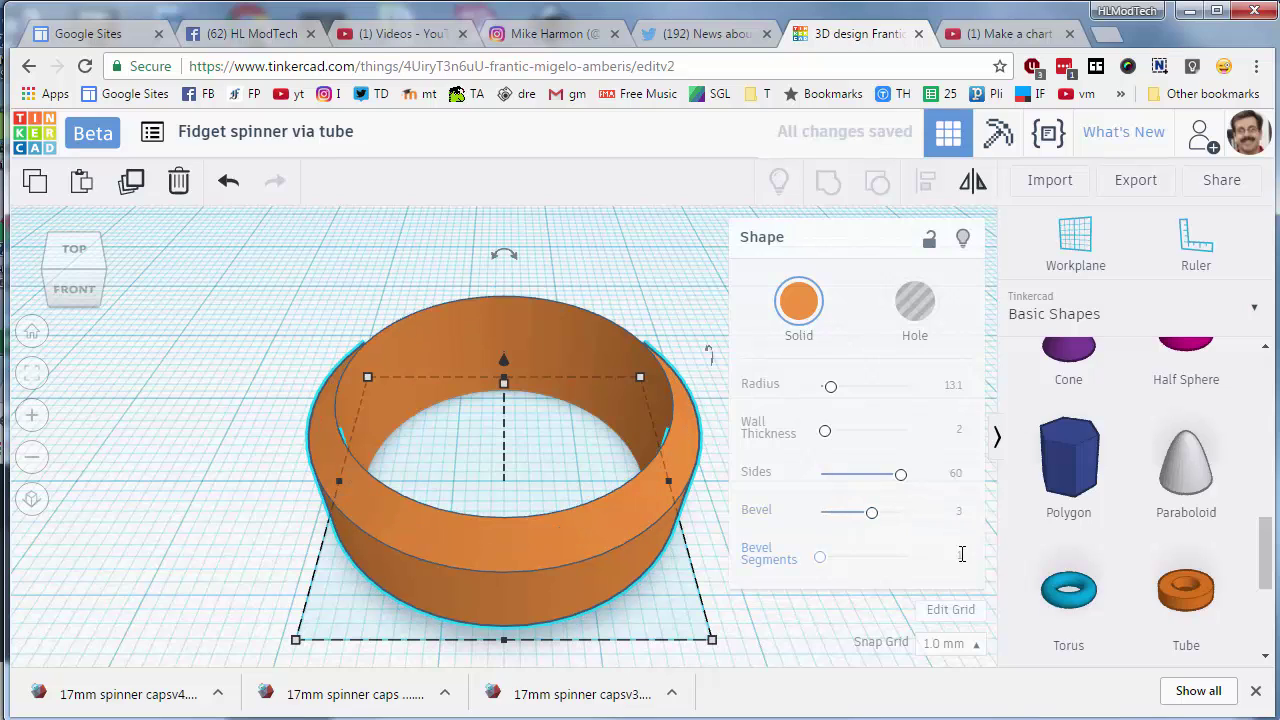
click(962, 557)
text(5)
key(Return)
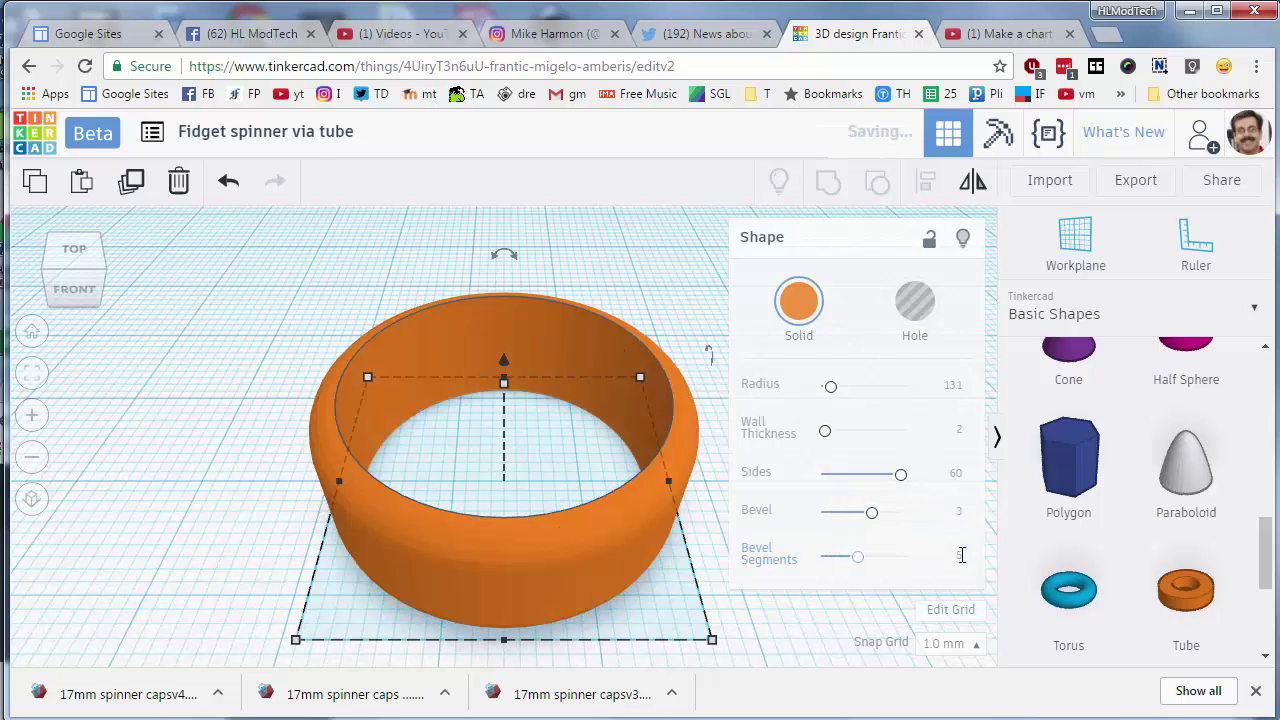
right_drag(629, 634, 690, 640)
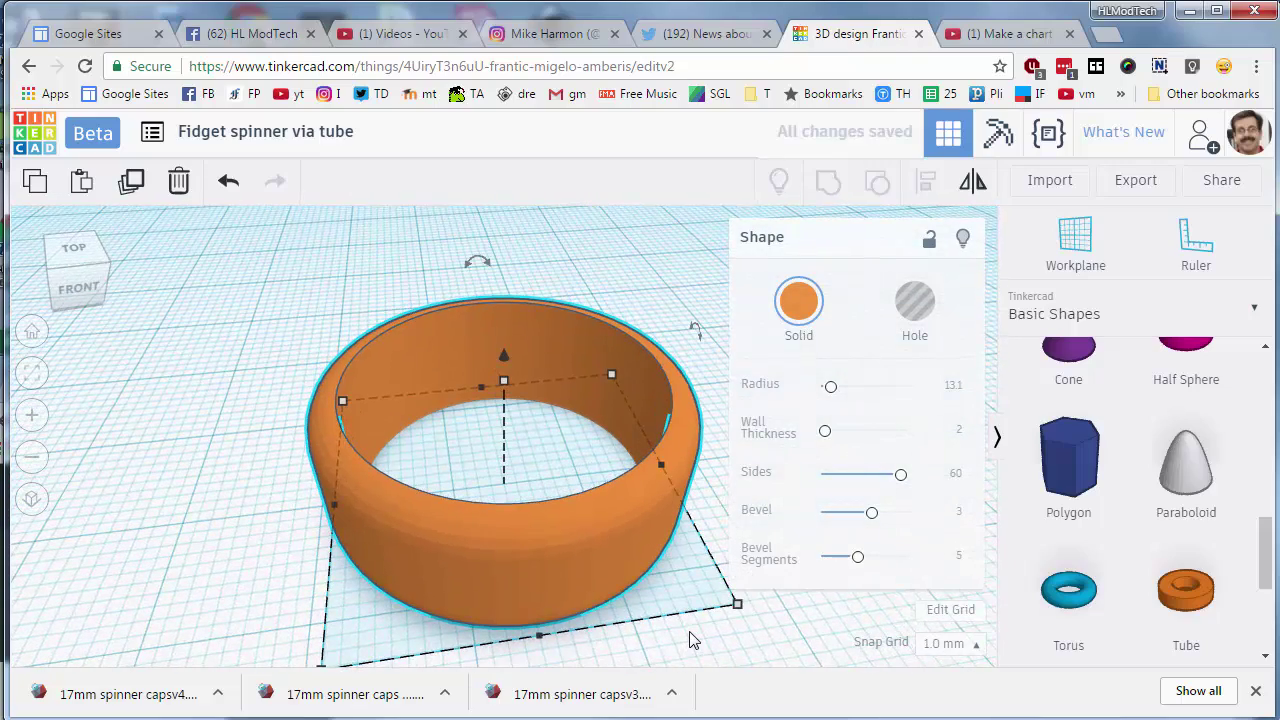
Step: Make the ring 7 mm tall
scroll(693, 640, down, 3)
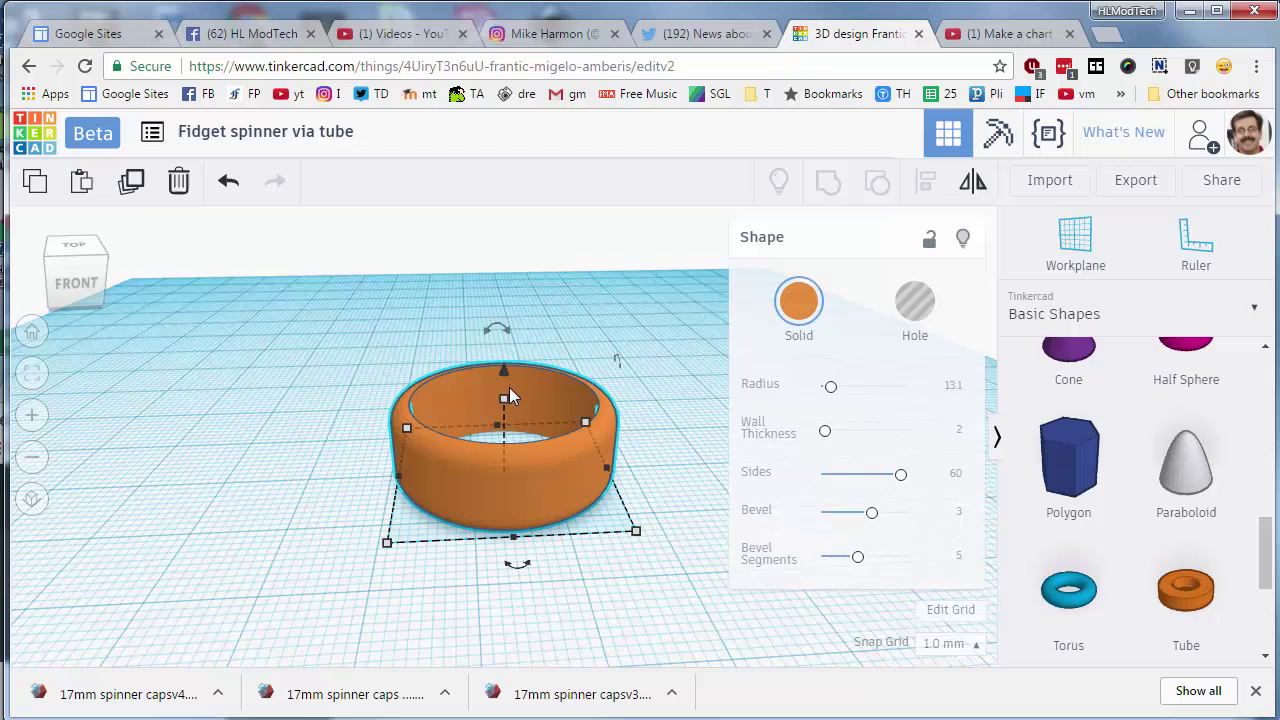
mouse_move(504, 398)
click(592, 431)
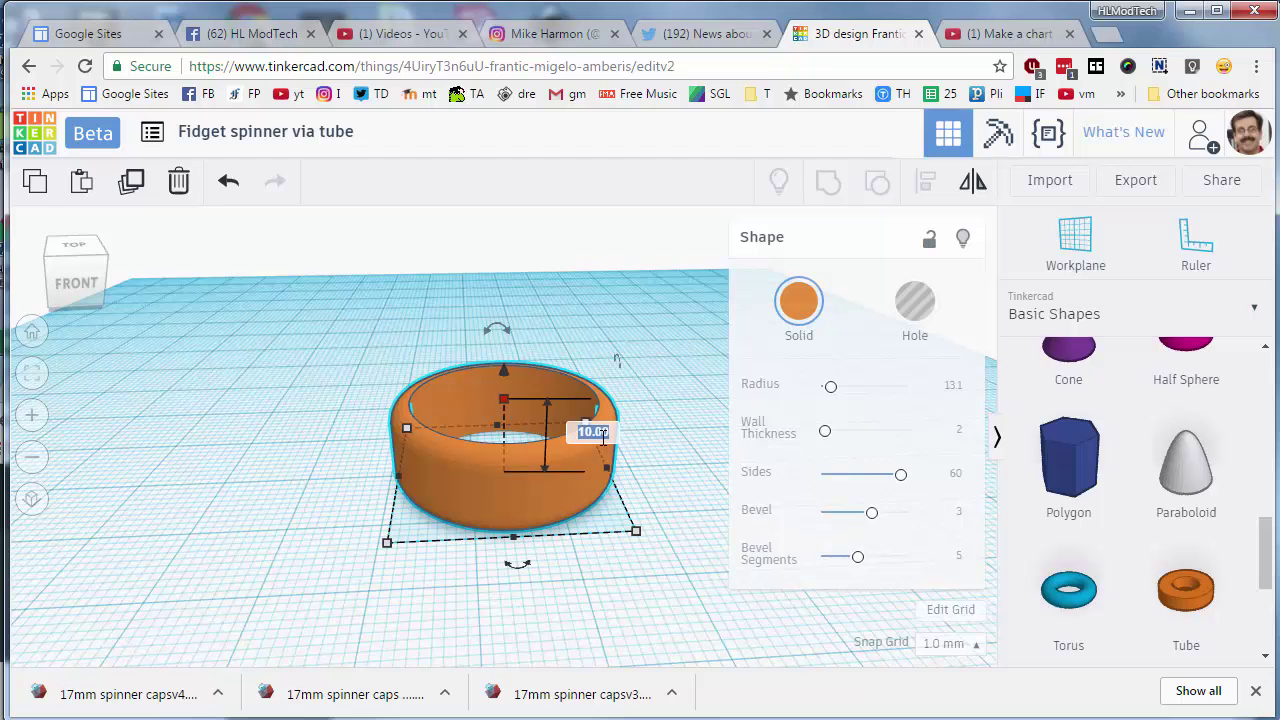
text(7)
key(Return)
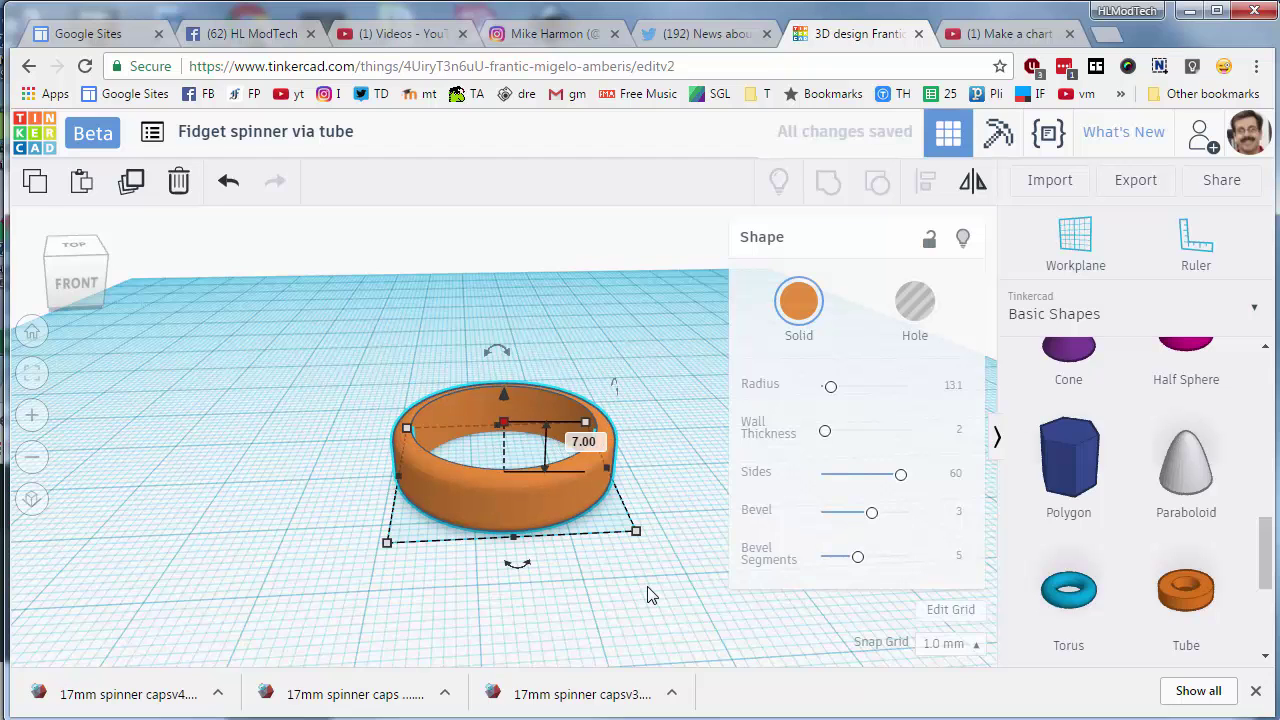
Step: Duplicate the ring and nudge the copy back until it touches the original
right_drag(539, 616, 613, 615)
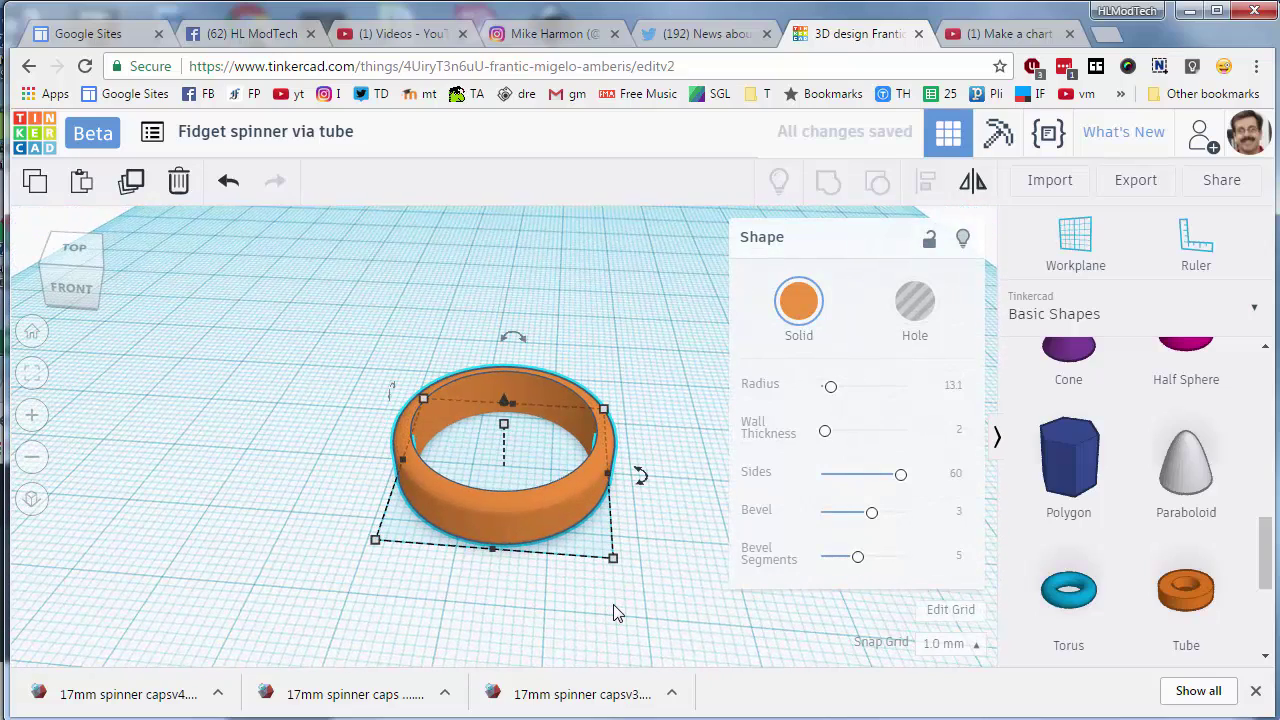
key(Up)
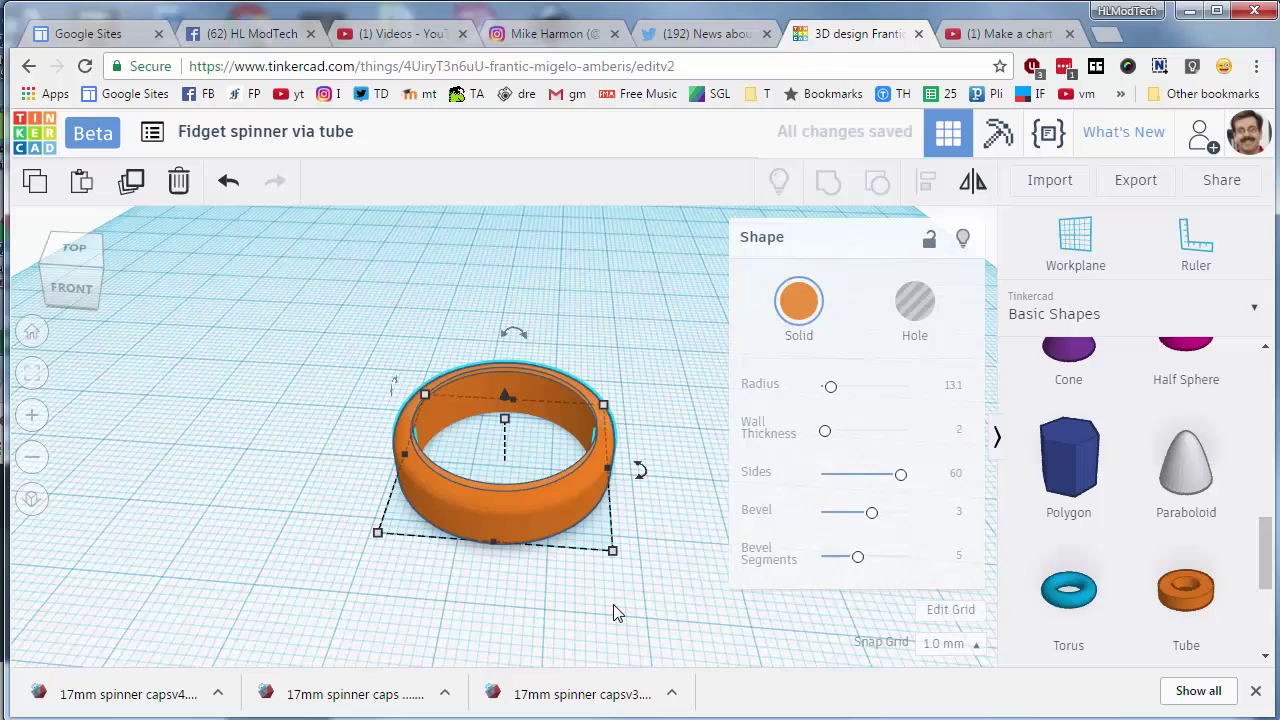
key(ctrl+d)
key(Up)
key(Up)
key(Up)
key(Up)
key(Up)
key(Up)
key(Up)
key(Up)
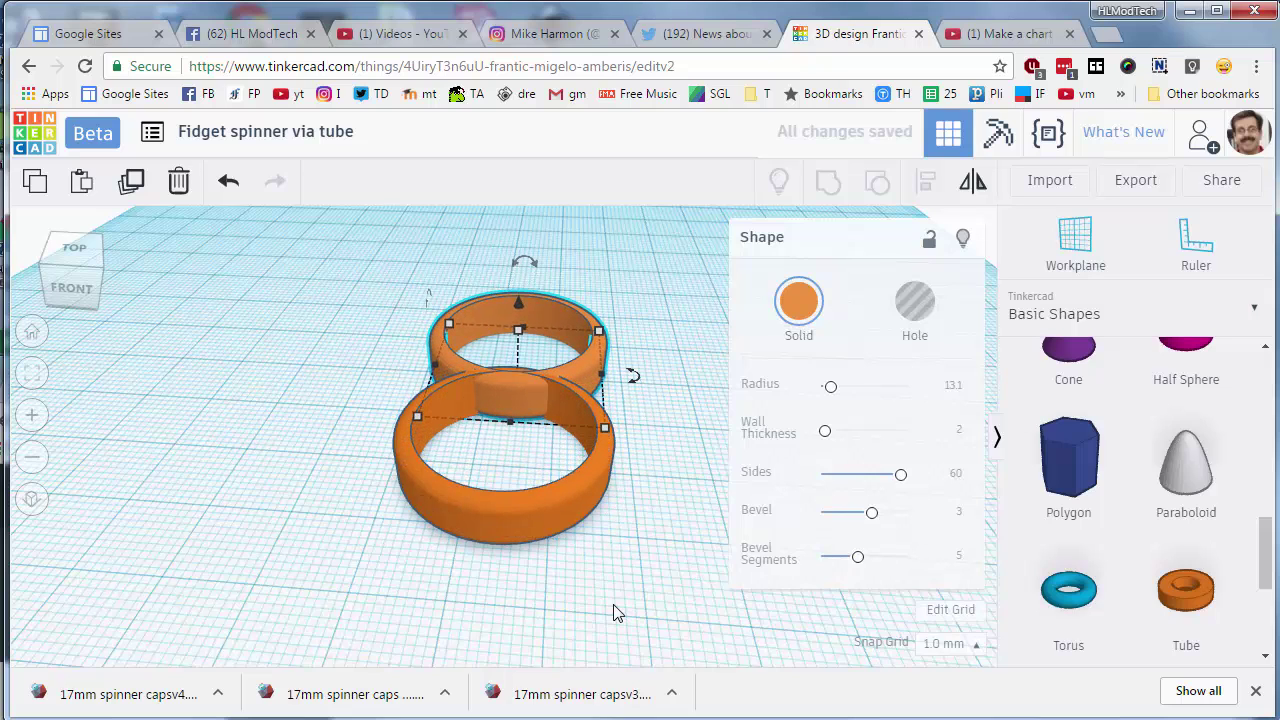
key(Up)
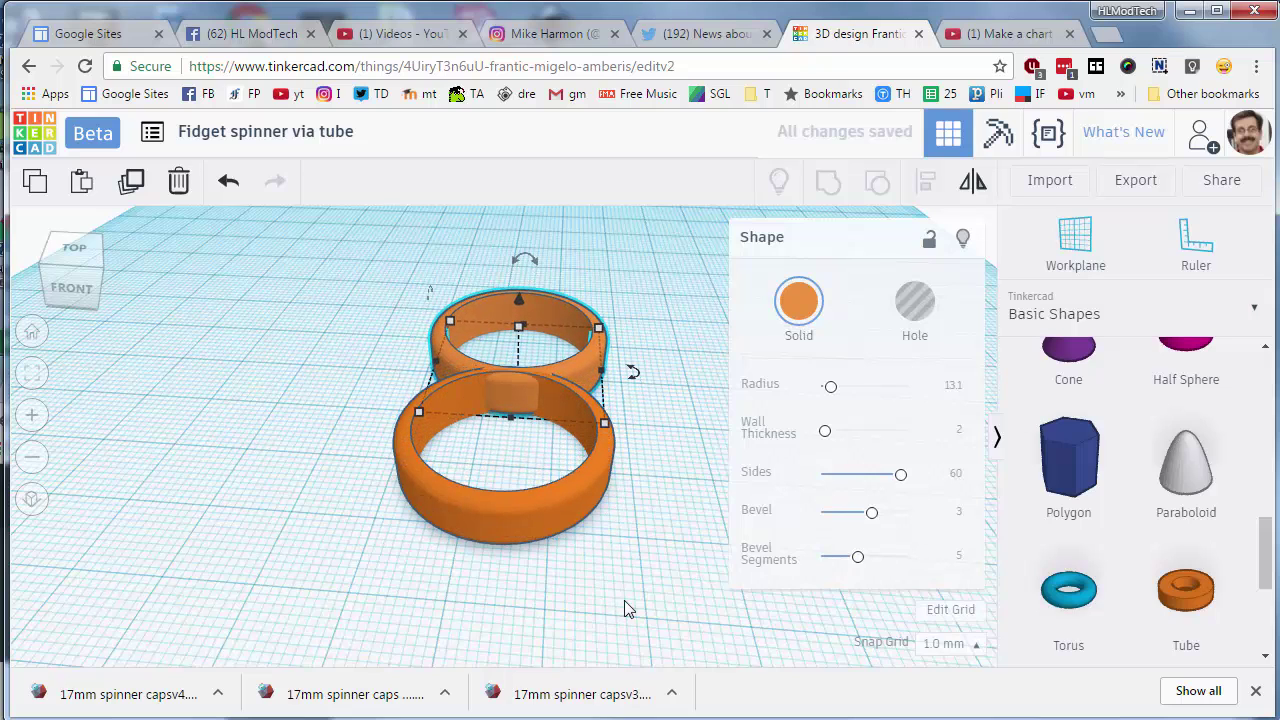
Step: In top view, nudge the back ring to touch the center ring at its upper right
click(66, 247)
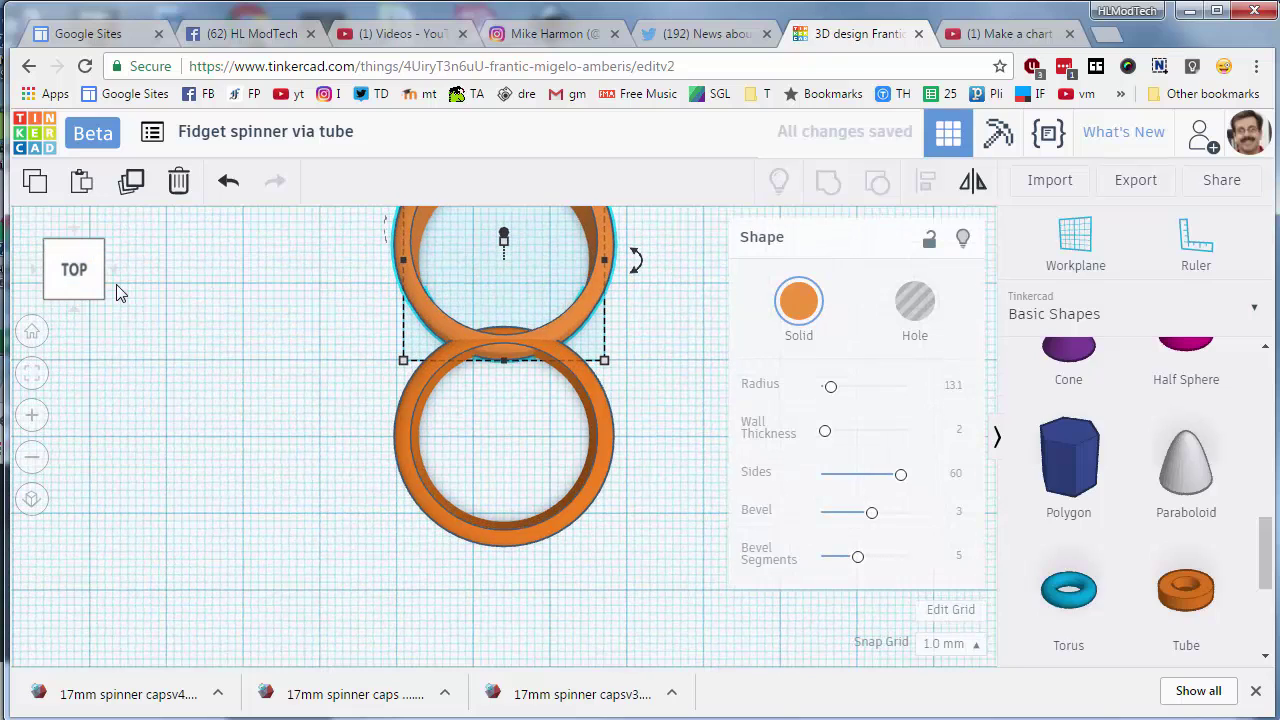
key(Up)
key(Up)
key(Up)
key(Up)
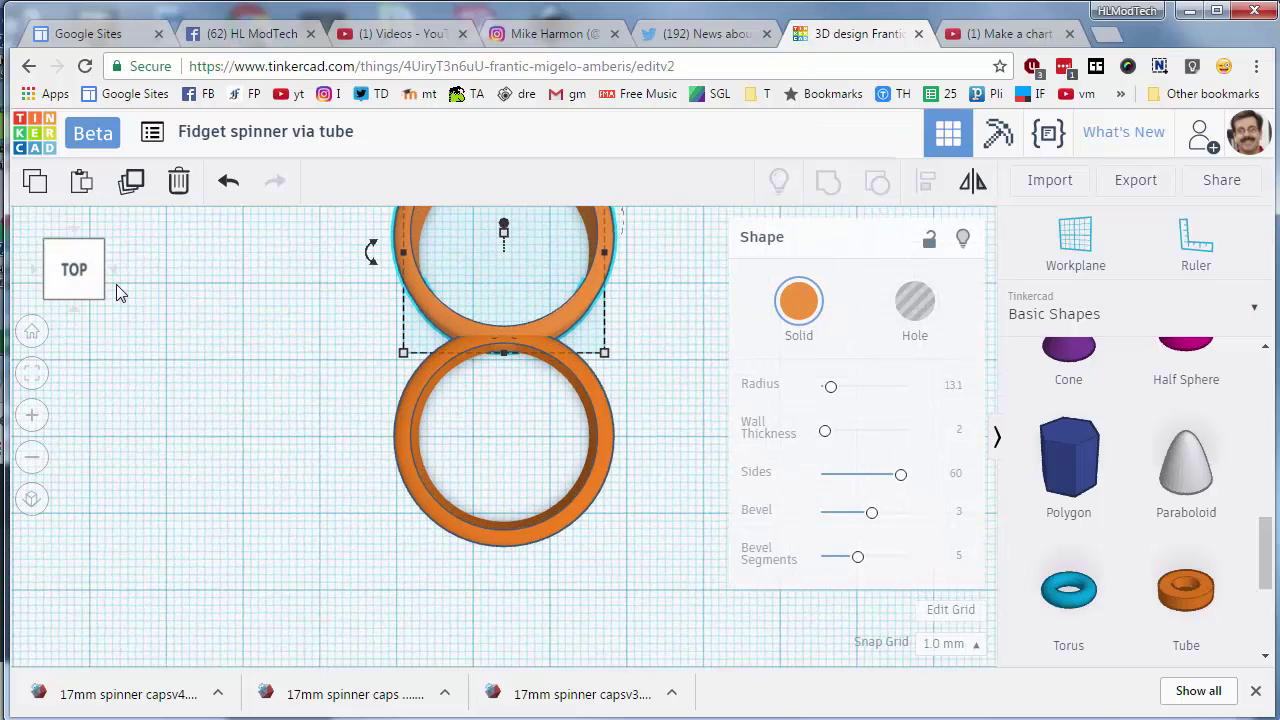
key(Right)
key(Right)
key(Right)
key(Right)
key(Right)
key(Right)
key(Right)
key(Right)
key(Right)
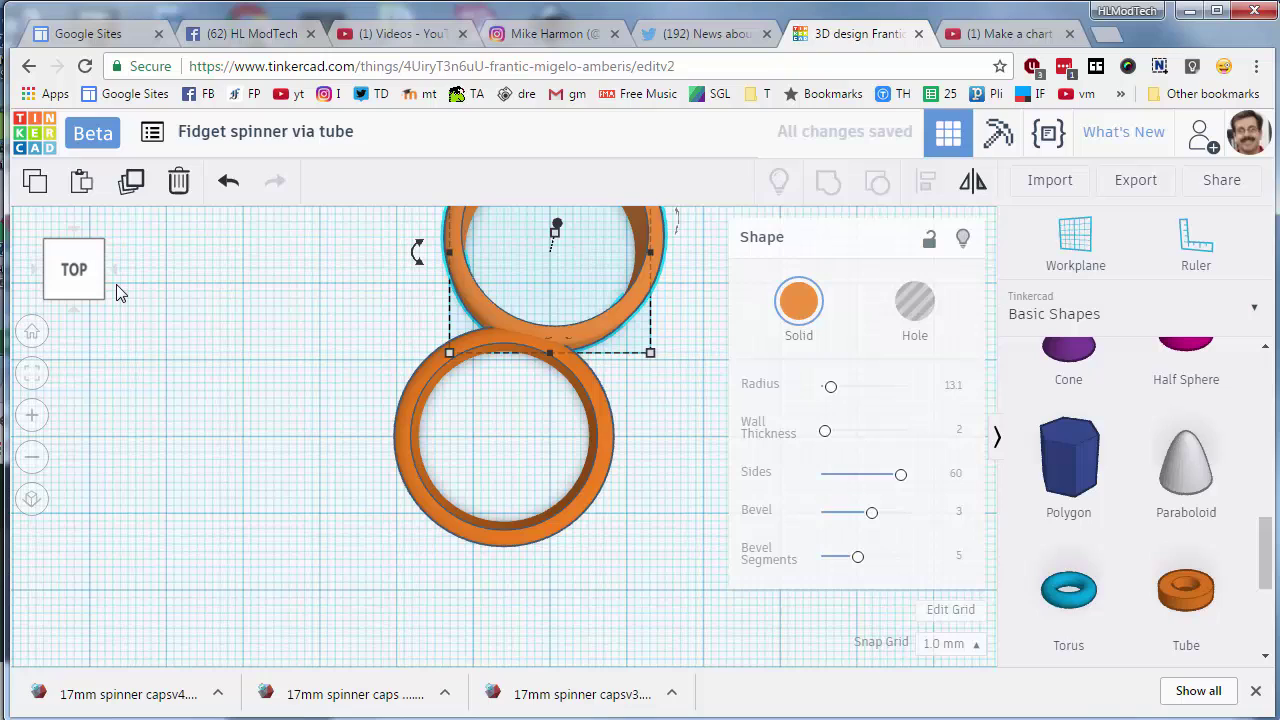
key(Right)
key(Right)
key(Down)
key(Down)
key(Down)
key(Right)
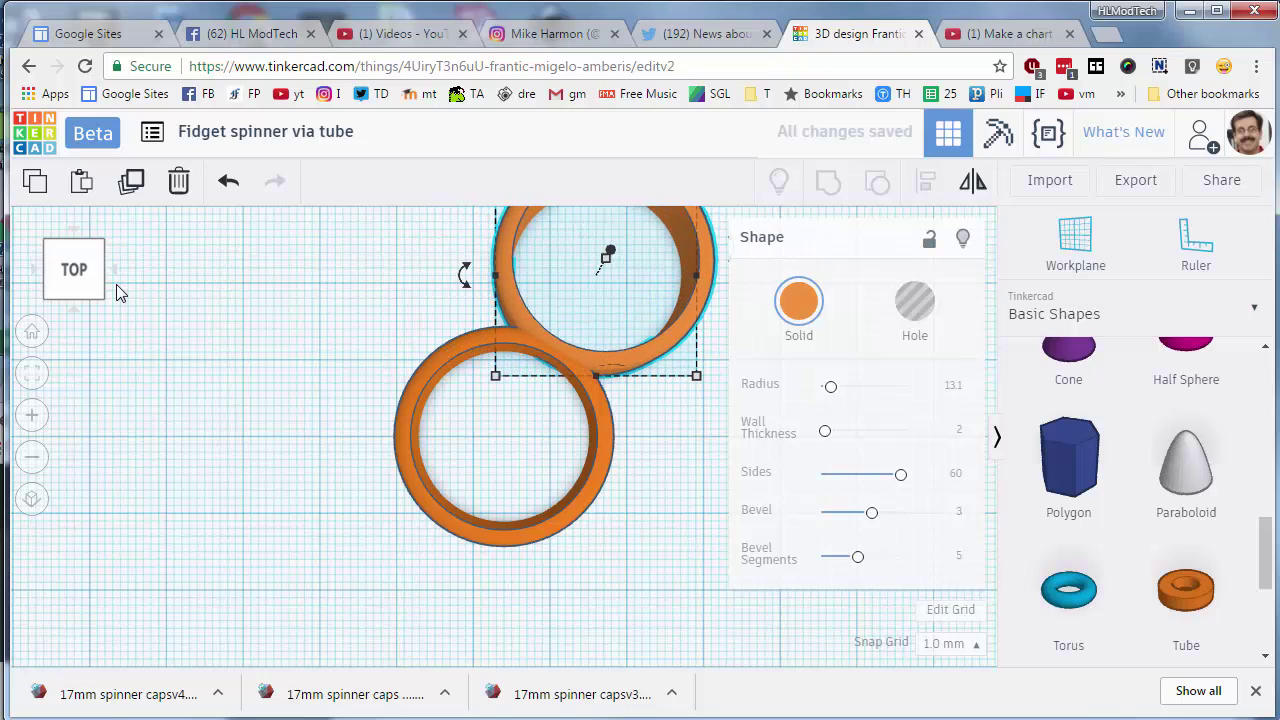
key(Right)
key(Down)
key(Down)
key(Down)
key(Down)
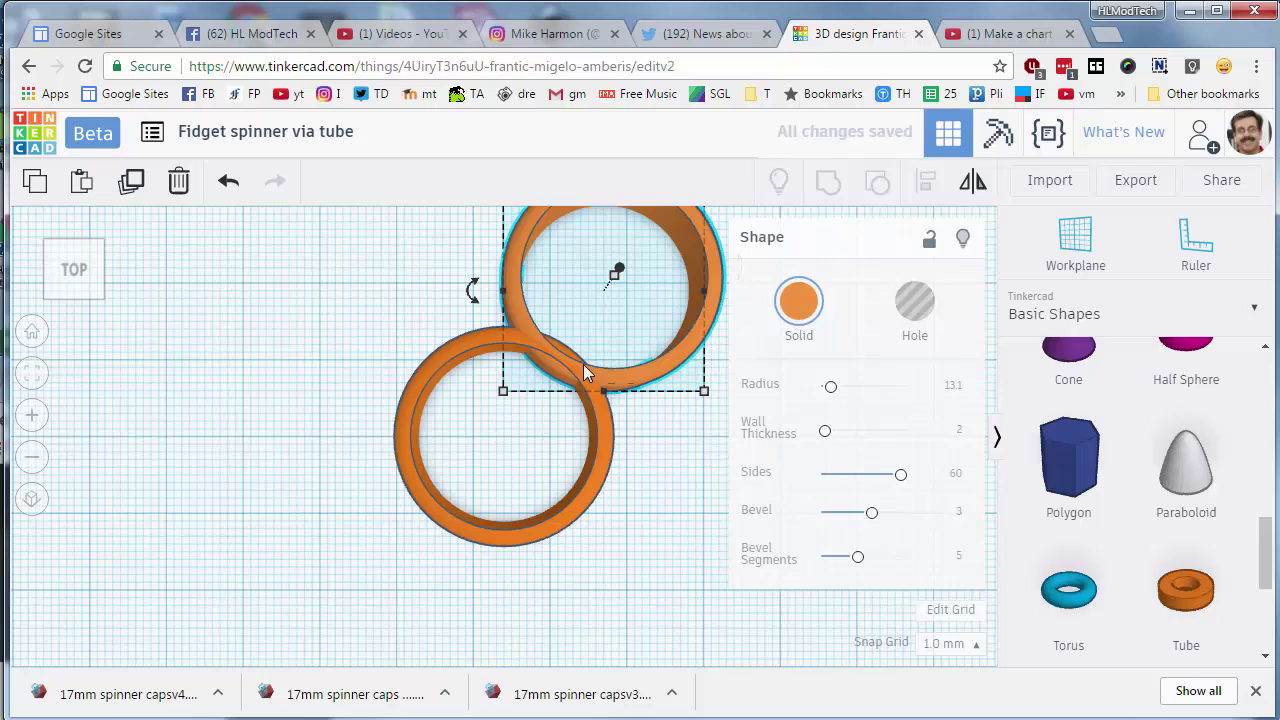
key(Up)
key(Right)
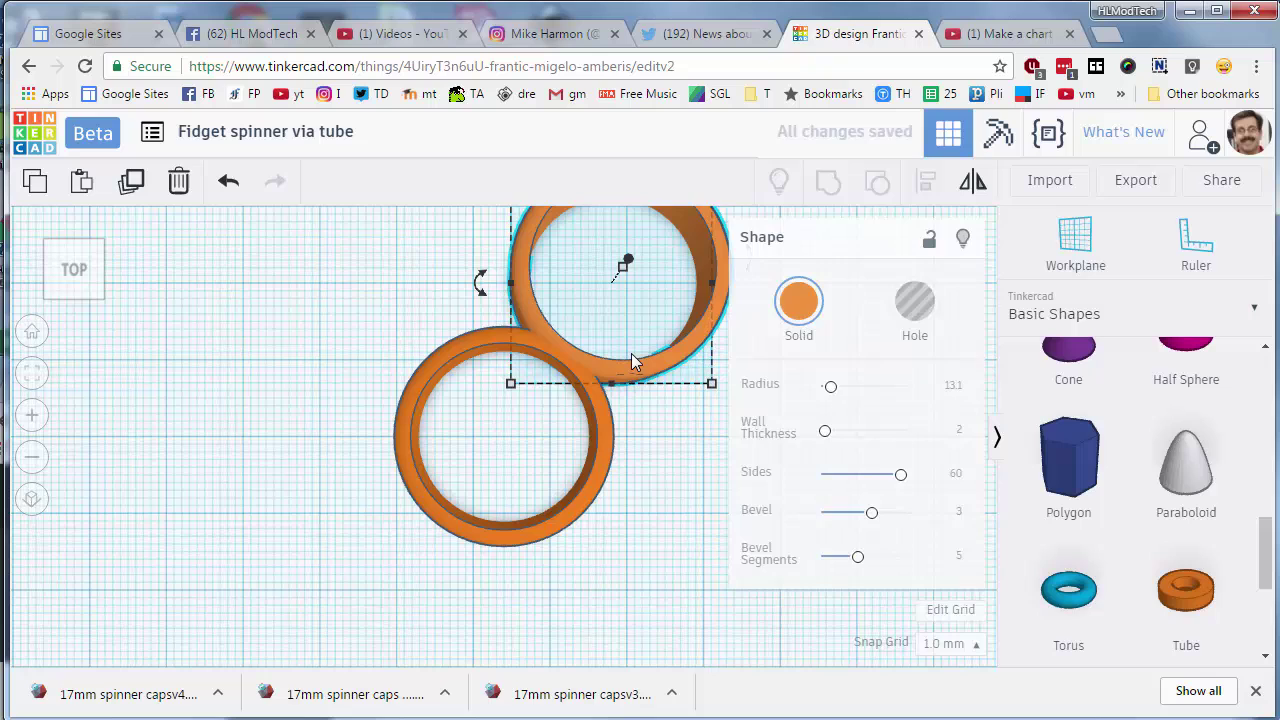
Step: Duplicate that ring and nudge the copy to touch the center ring at its upper left
key(ctrl+d)
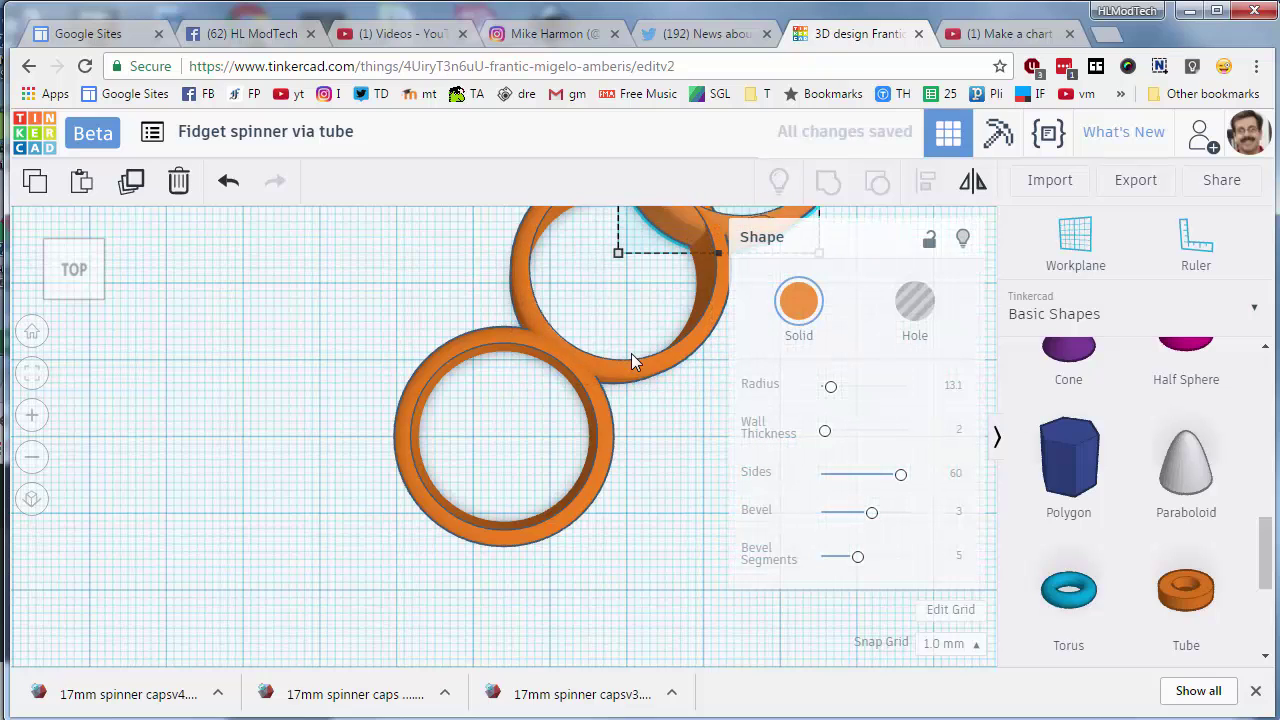
key(Down)
key(Down)
key(Down)
key(Down)
key(Down)
key(Down)
key(Down)
key(Down)
key(Down)
key(Down)
key(Down)
key(Down)
key(Down)
key(Down)
key(Left)
key(Left)
key(Left)
key(Left)
key(Left)
key(Left)
key(Left)
key(Left)
key(Left)
key(Left)
key(Left)
key(Left)
key(Left)
key(Left)
key(Left)
key(Left)
key(Left)
key(Left)
key(Left)
key(Left)
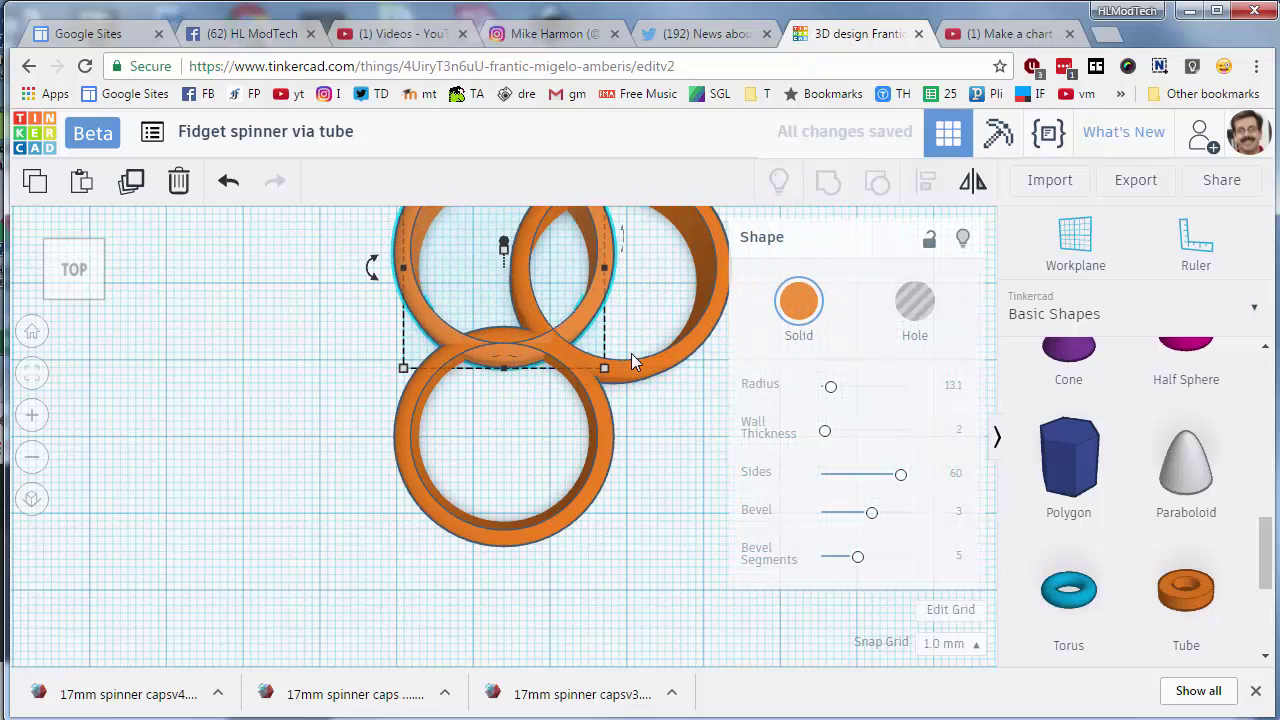
key(Left)
key(Left)
key(Left)
key(Left)
key(Left)
key(Left)
key(Left)
key(Left)
key(Left)
key(Left)
key(Left)
key(Left)
key(Left)
key(Down)
key(Down)
key(Left)
key(Left)
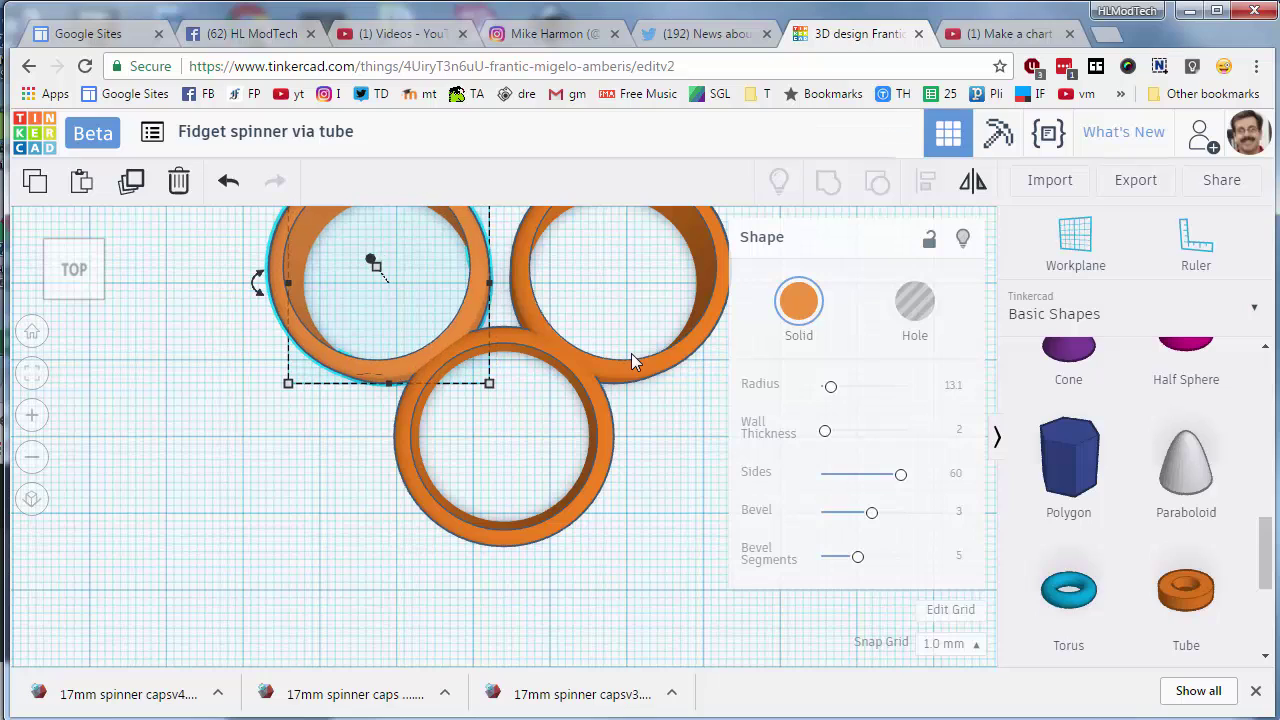
key(Down)
key(Left)
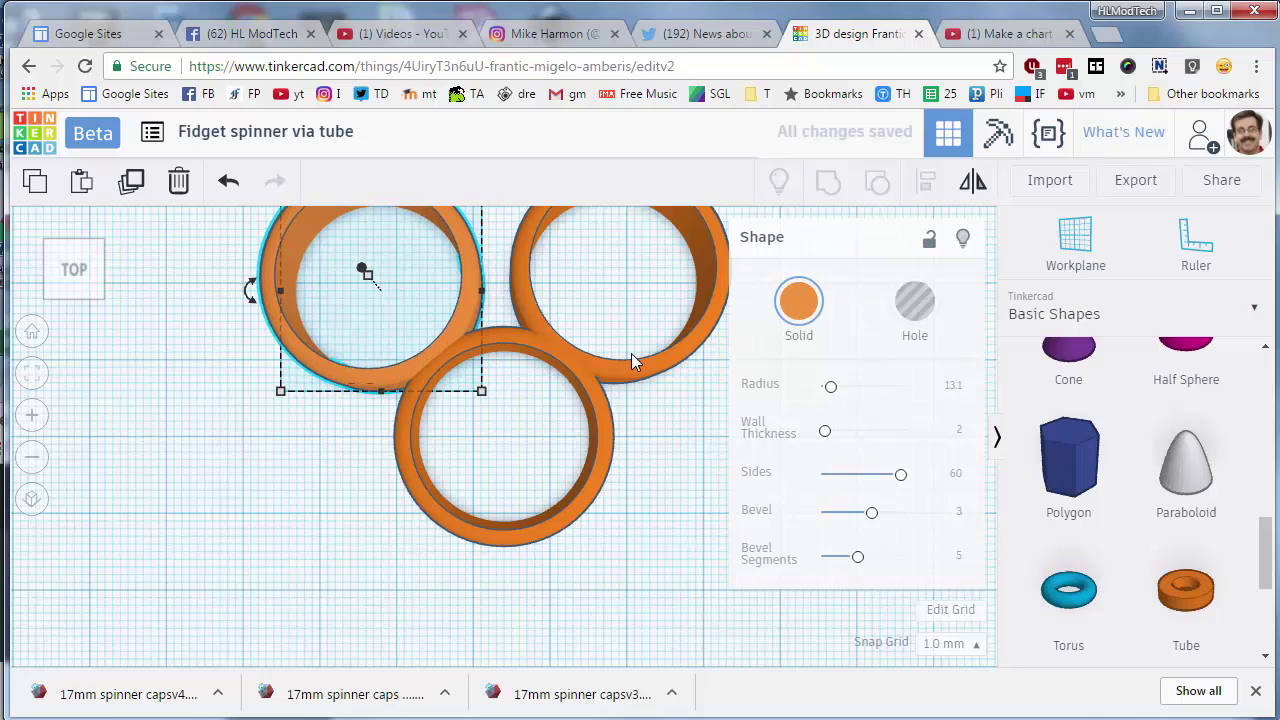
key(Down)
key(Down)
key(Left)
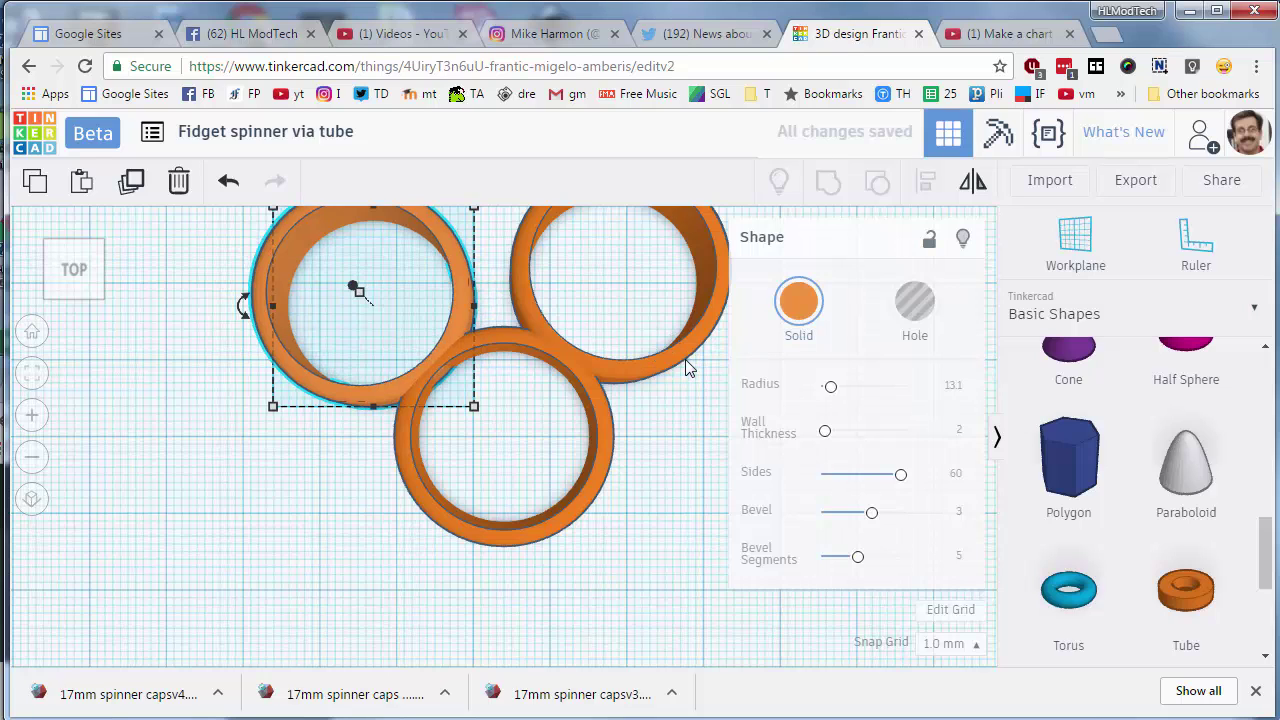
click(686, 368)
Step: Fine-tune the upper-right ring slightly down and to the right
click(674, 368)
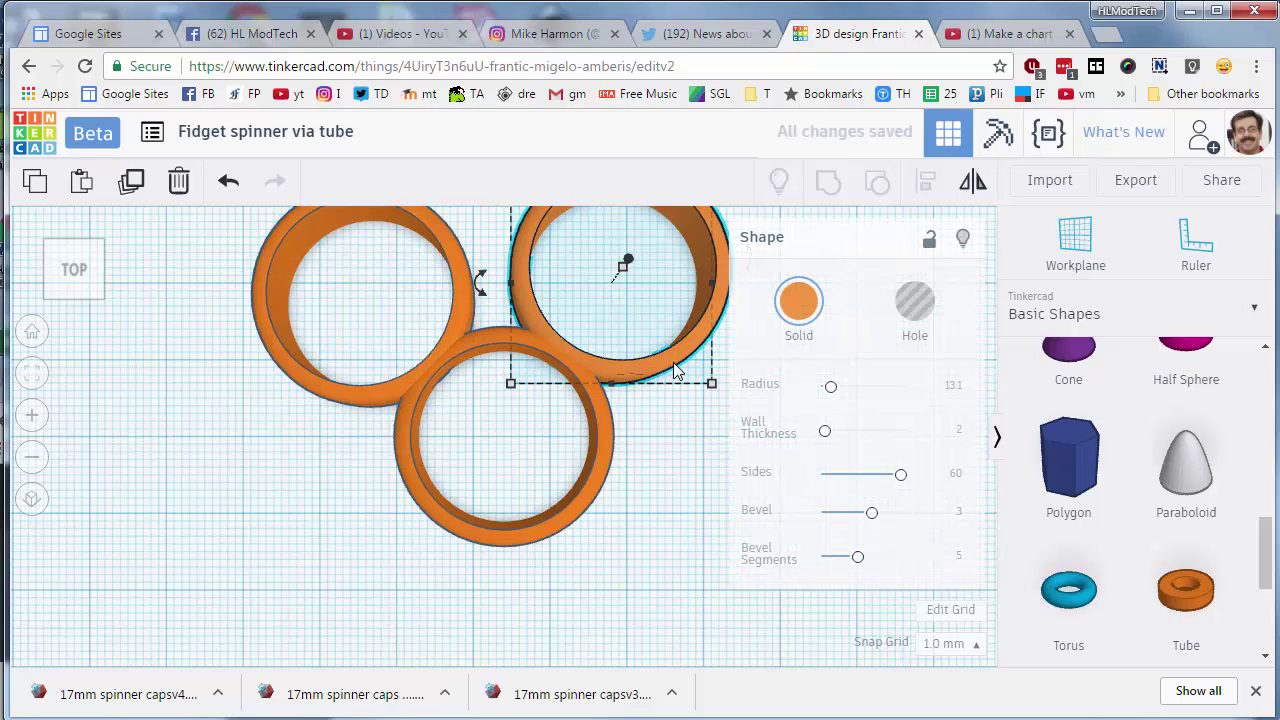
key(Down)
key(Right)
key(Right)
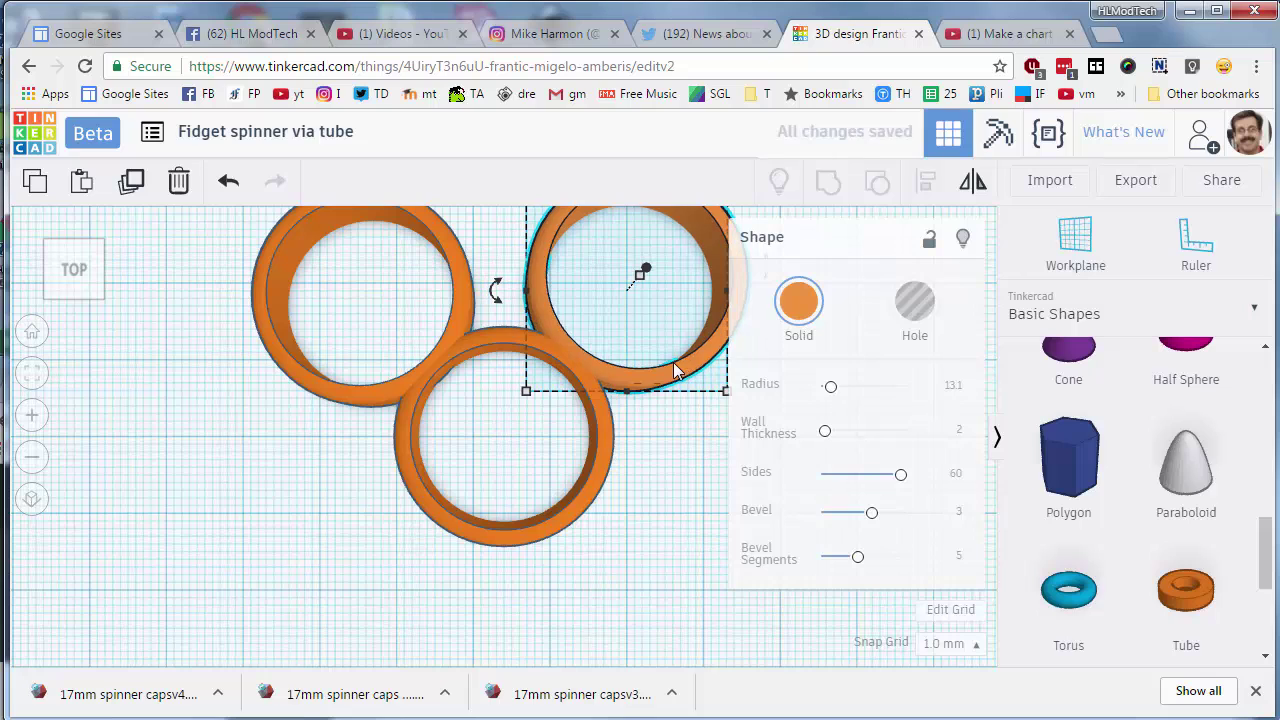
key(Down)
key(Right)
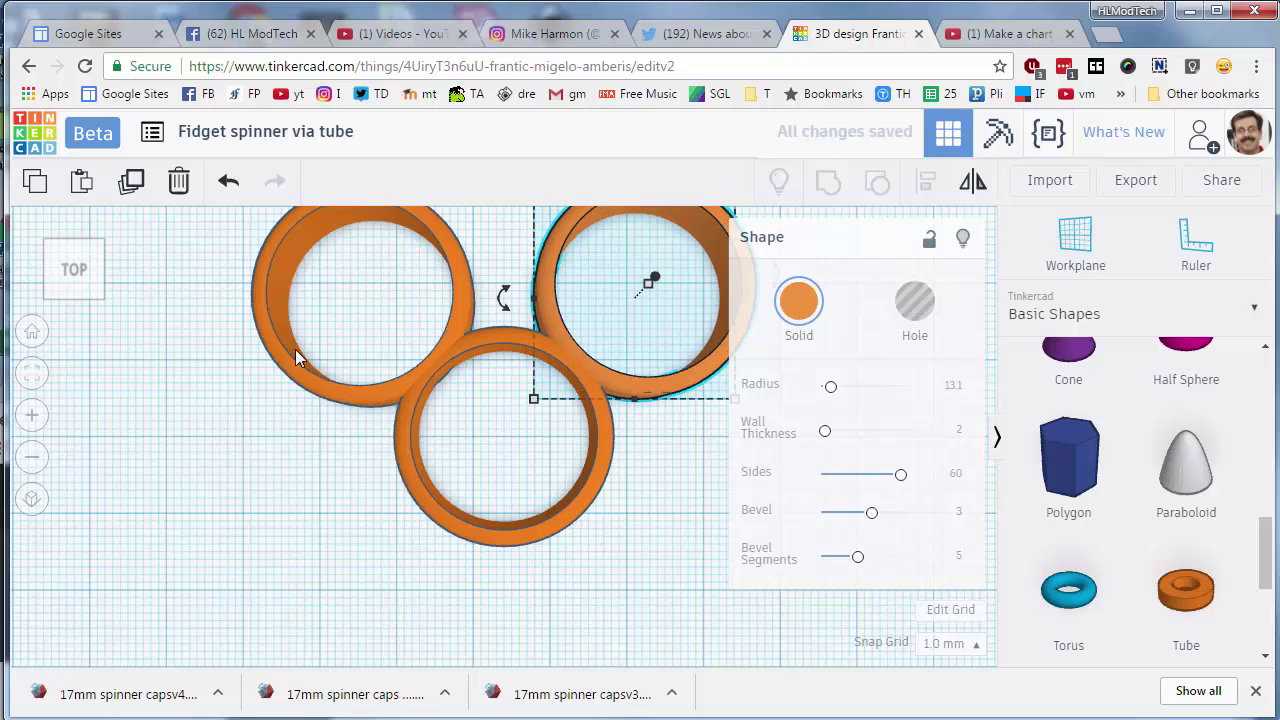
click(555, 496)
Step: Move a copy of the center ring directly below it
scroll(676, 395, up, 2)
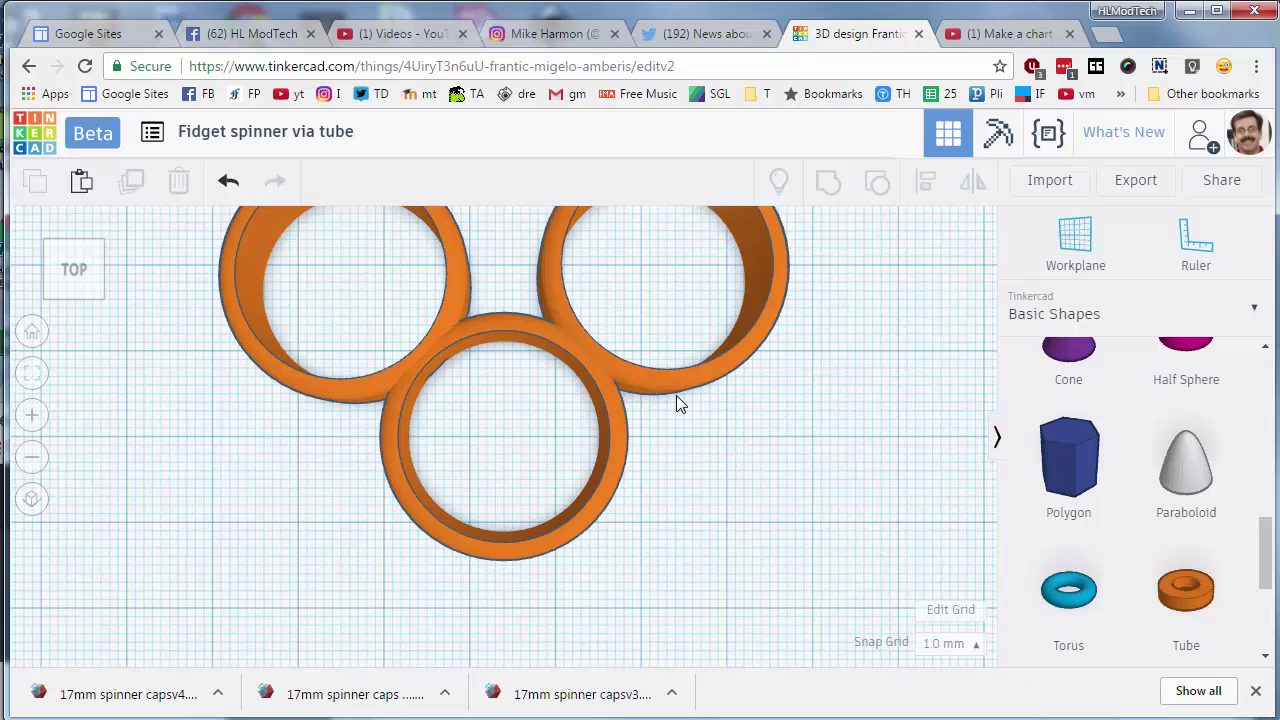
click(634, 392)
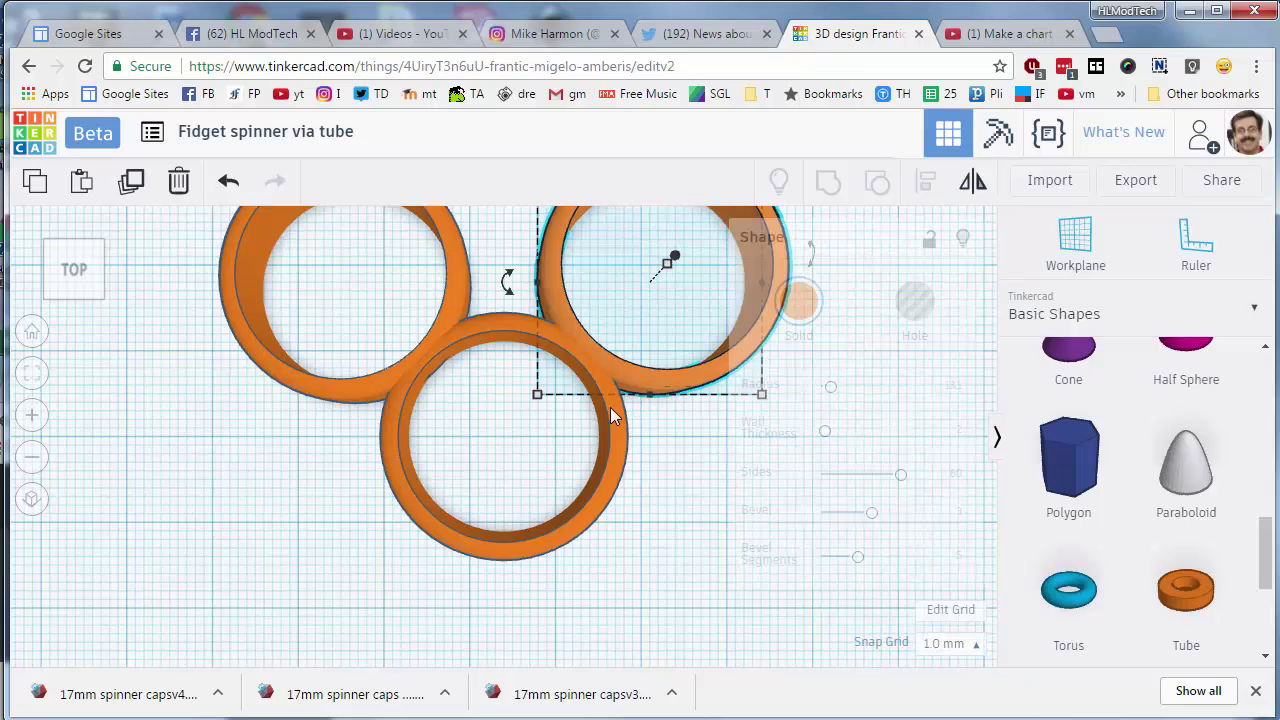
click(610, 485)
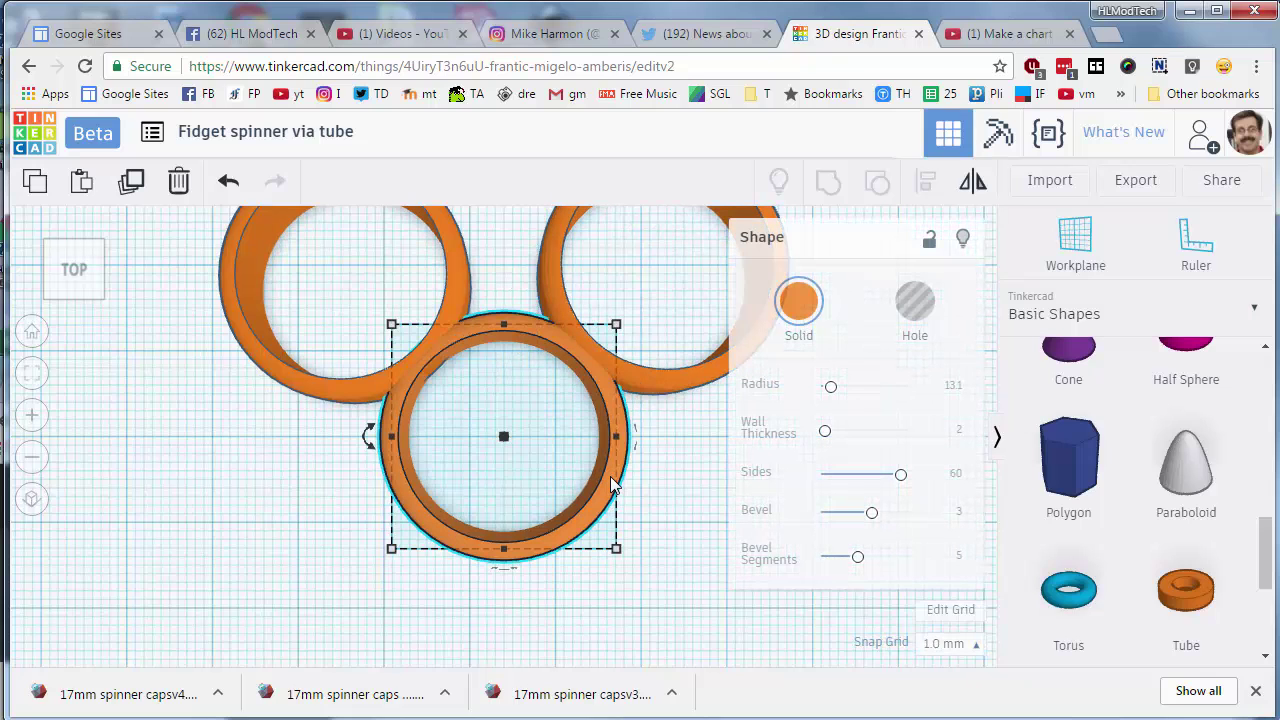
key(Down)
key(Down)
key(Down)
key(Down)
key(Down)
key(Down)
key(Down)
key(Down)
key(Down)
key(Down)
key(Down)
key(Down)
key(Down)
key(Down)
key(Down)
key(Down)
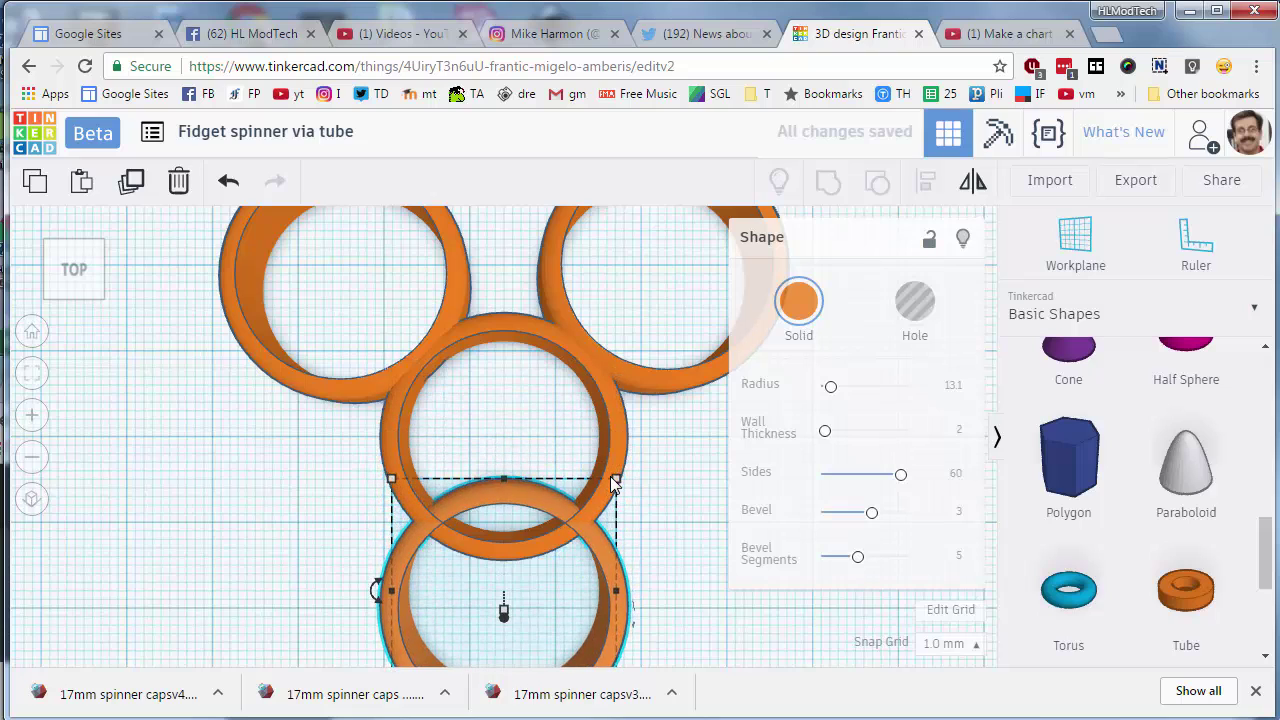
key(Down)
key(Down)
key(Down)
key(Down)
key(Down)
key(Down)
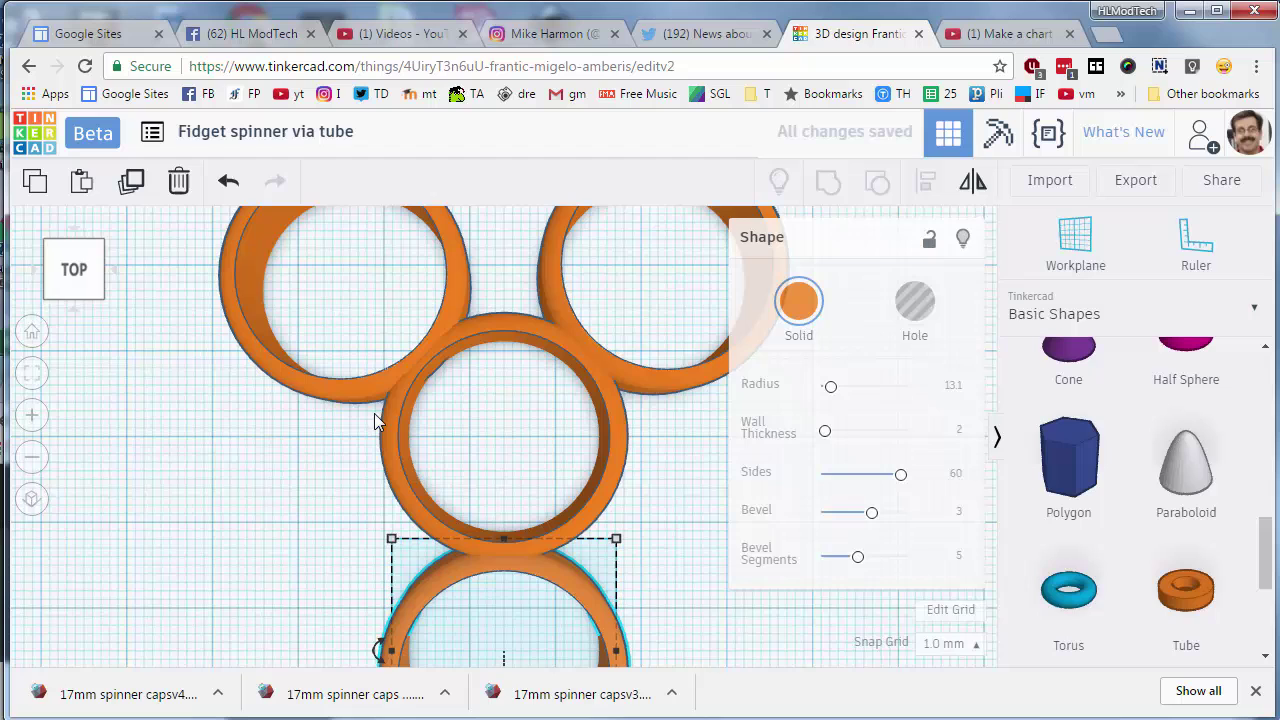
Step: Nudge the top-left ring slightly left against the middle ring and zoom out to show all four
click(417, 389)
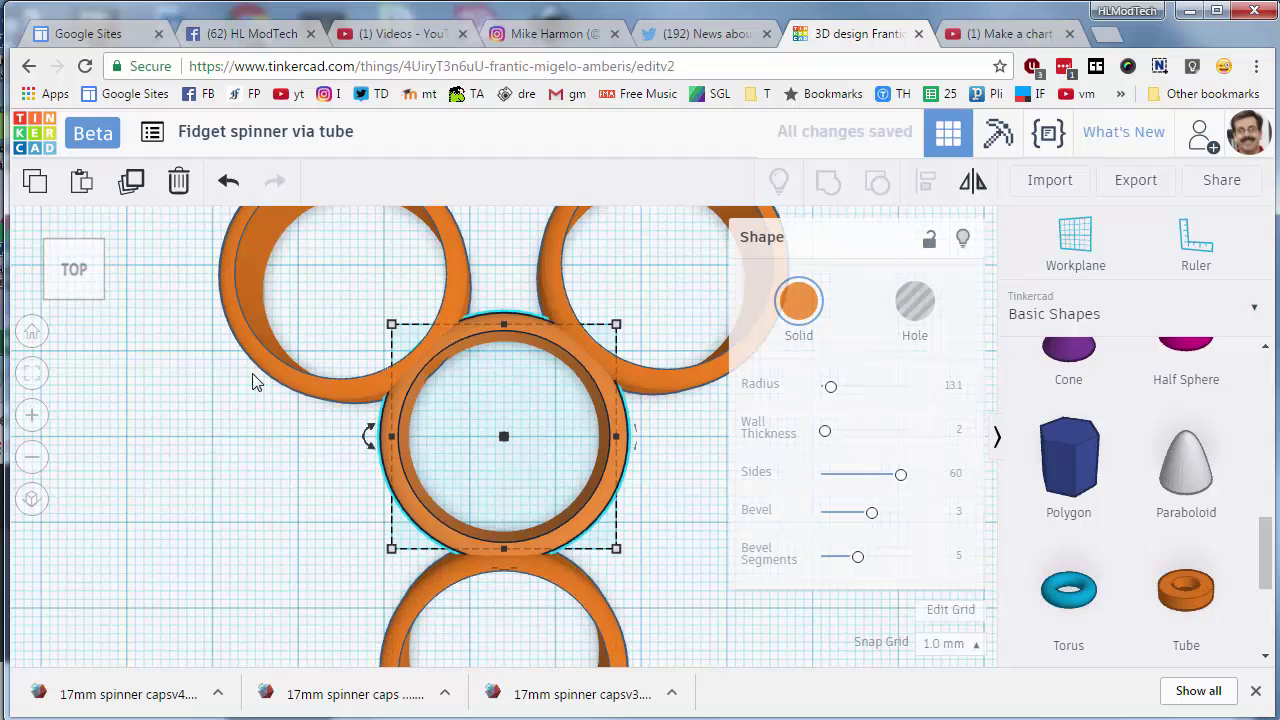
click(30, 371)
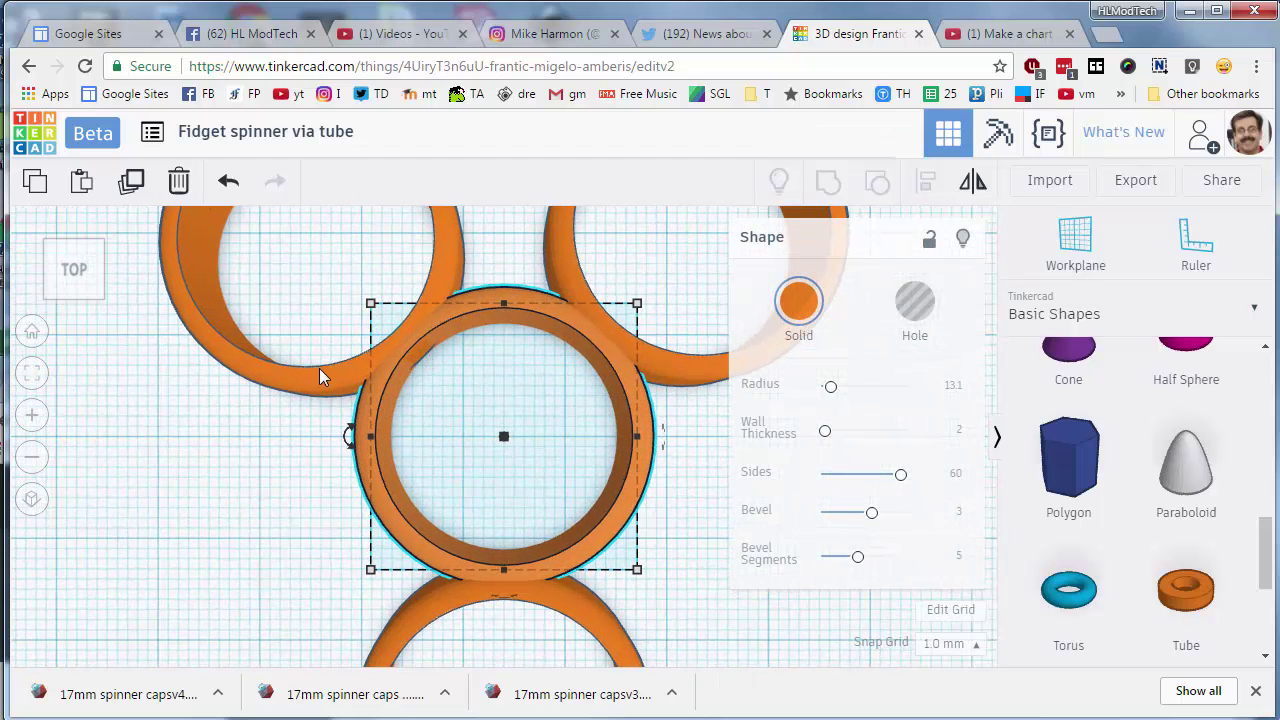
click(320, 371)
key(Left)
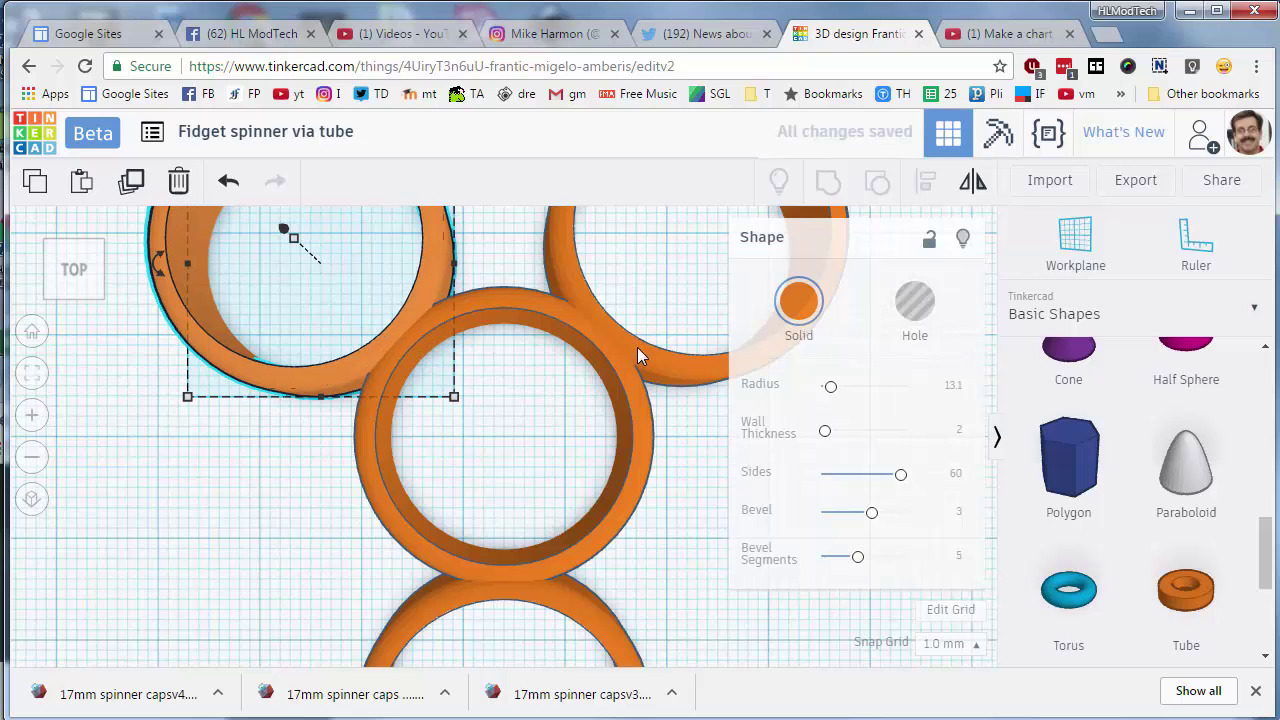
scroll(630, 340, down, 5)
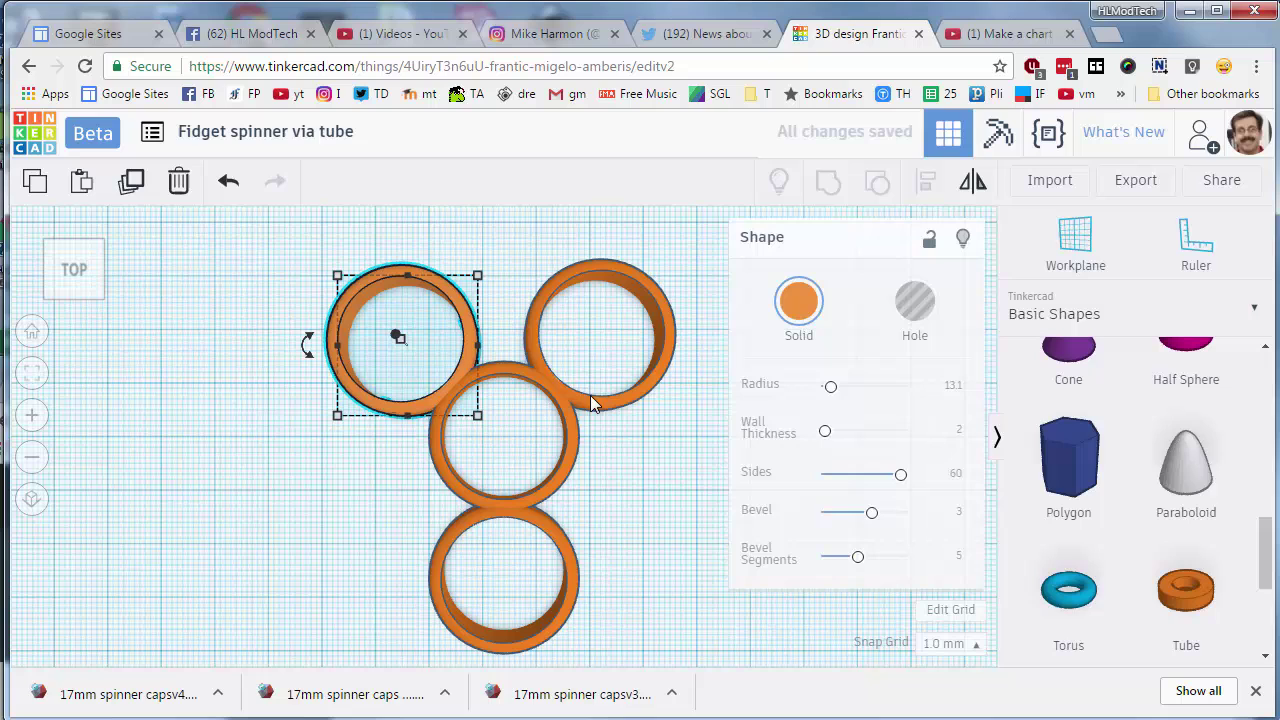
Step: Align the two upper rings along their top edges
drag(294, 244, 682, 328)
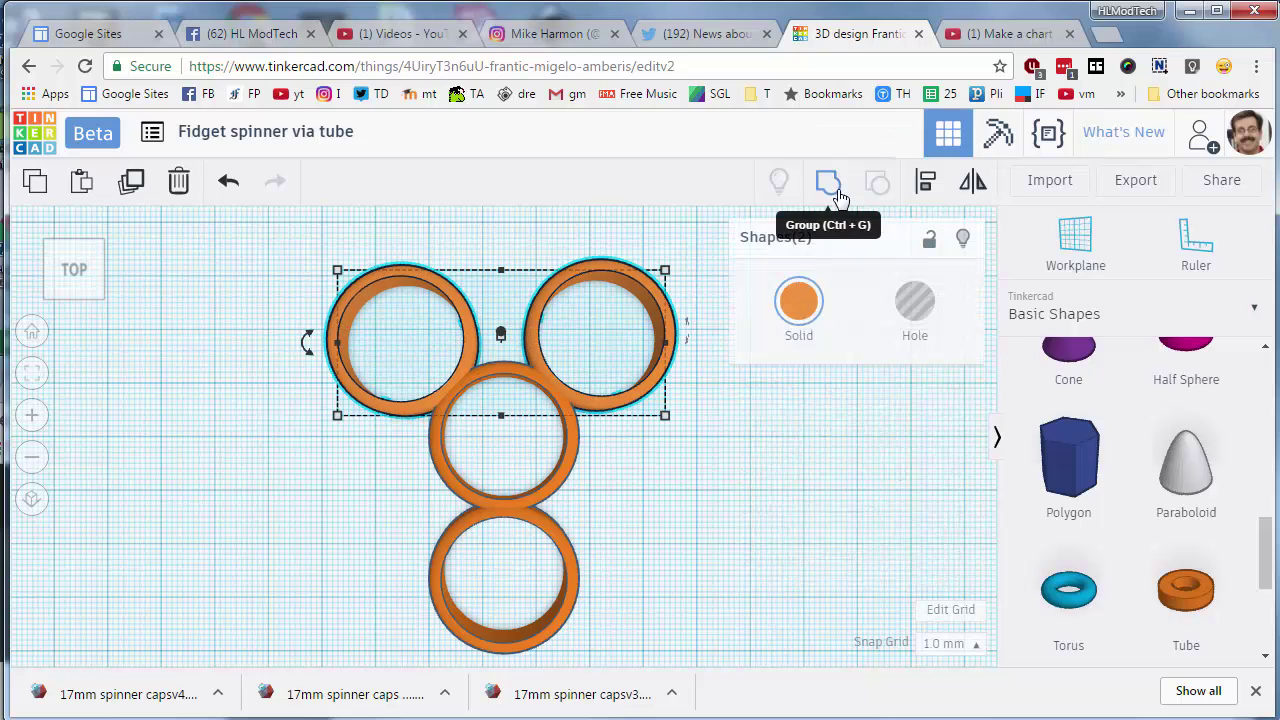
click(925, 181)
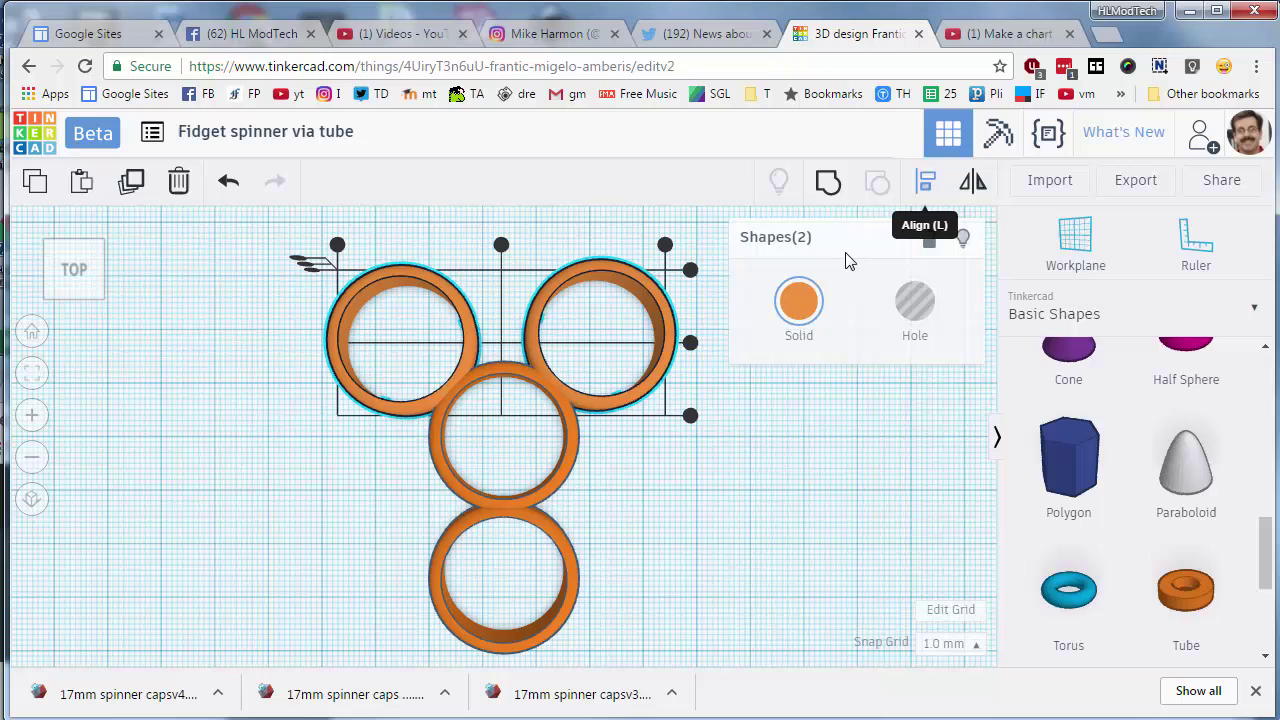
click(690, 270)
click(690, 476)
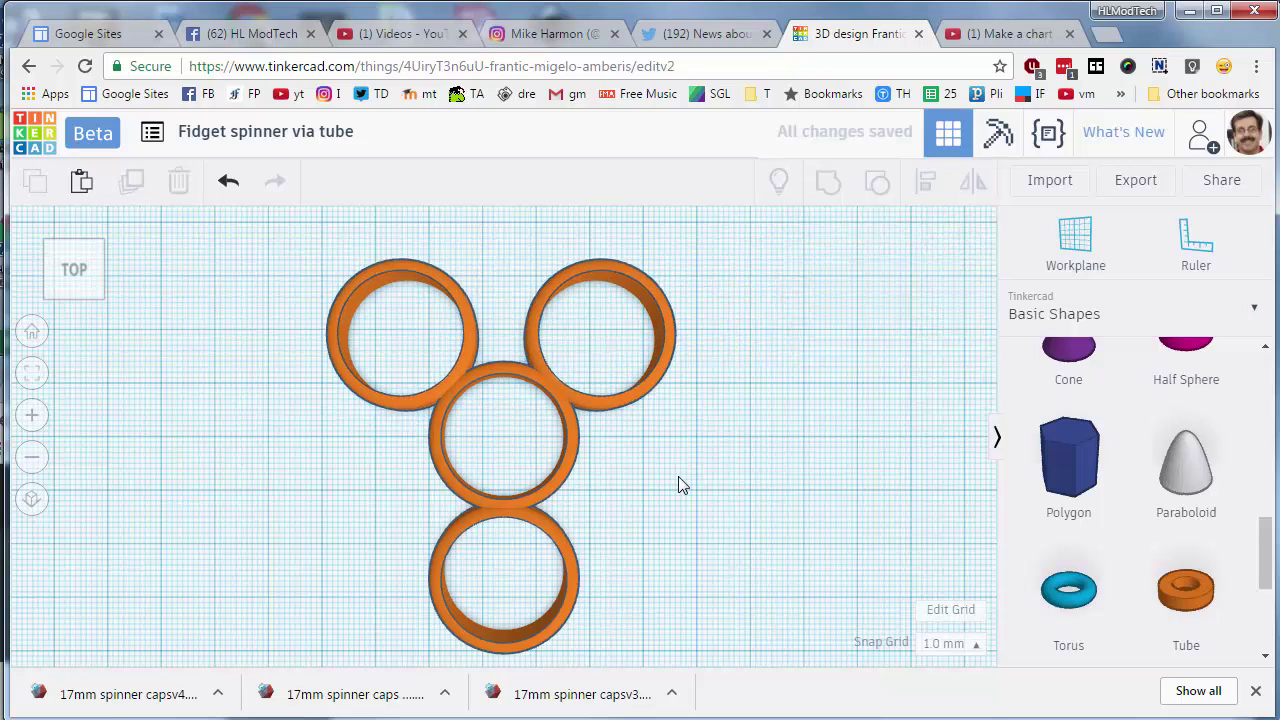
Step: Select the two lower rings and open Align without applying it
drag(443, 491, 503, 508)
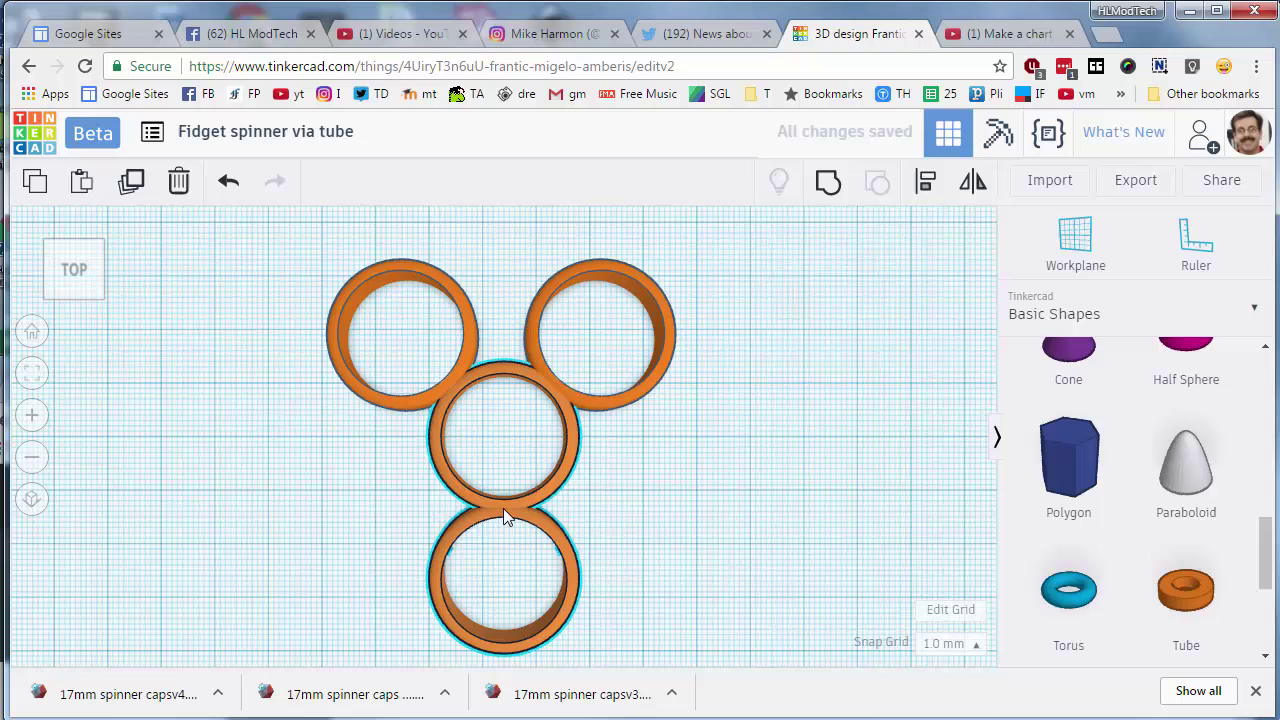
click(927, 182)
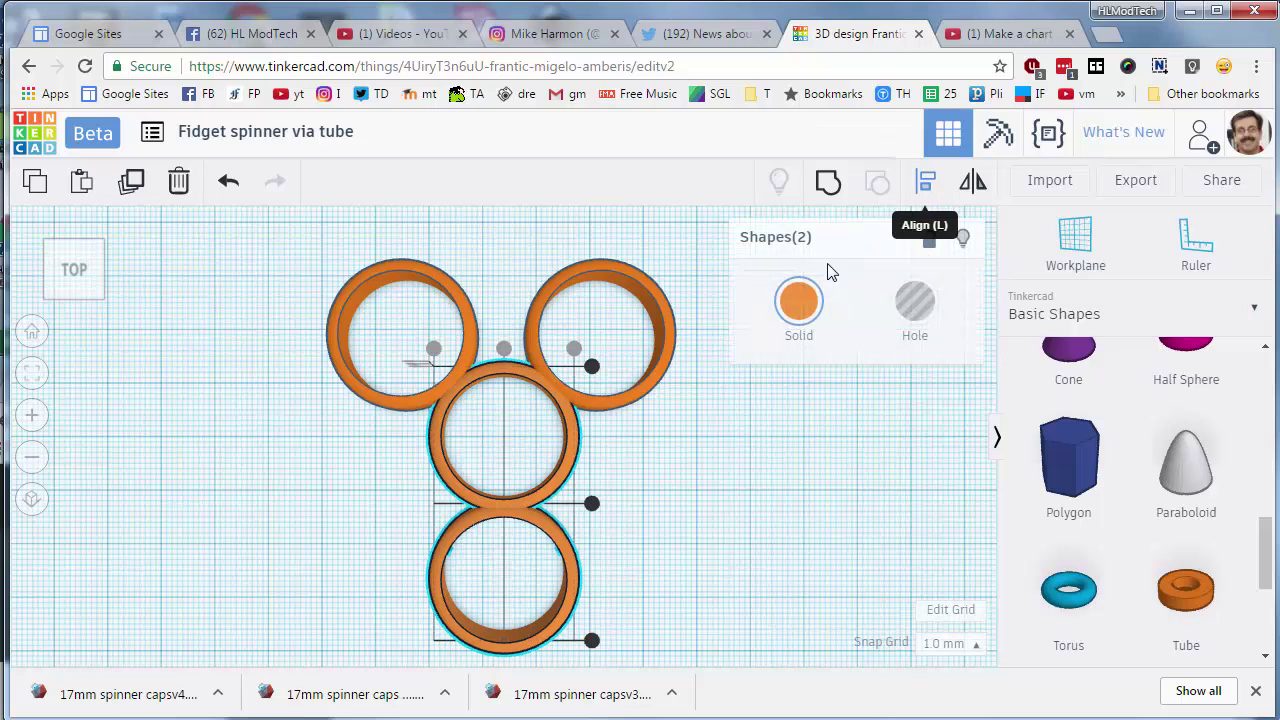
click(720, 478)
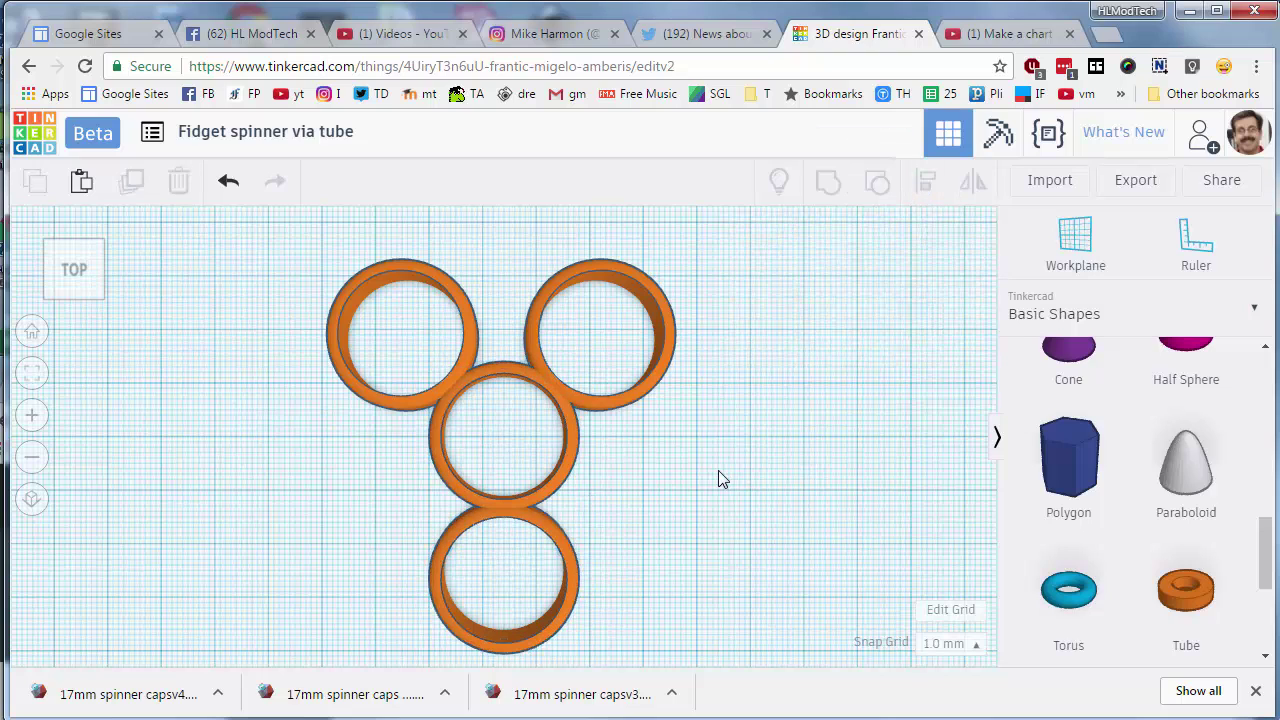
Step: Nudge both upper rings down and outward so each just touches the middle ring
click(632, 408)
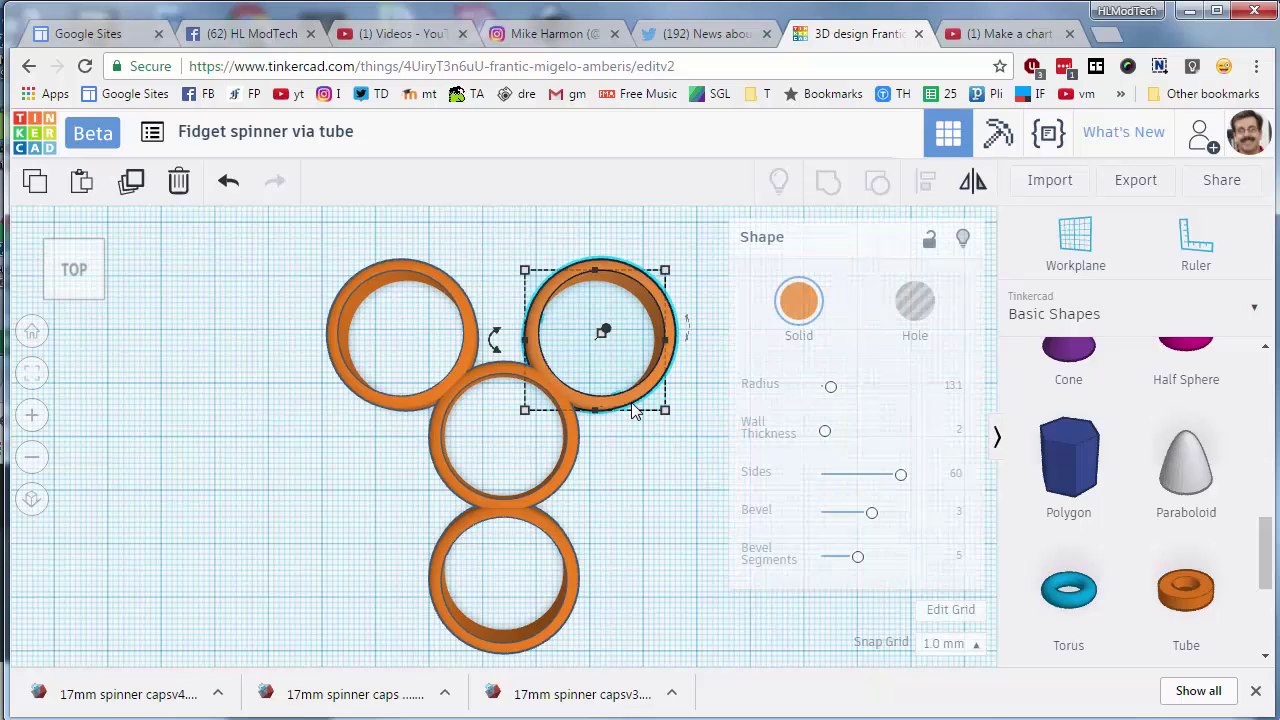
key(Down)
key(Down)
key(Down)
key(Down)
key(Right)
key(Right)
key(Right)
key(Right)
key(Right)
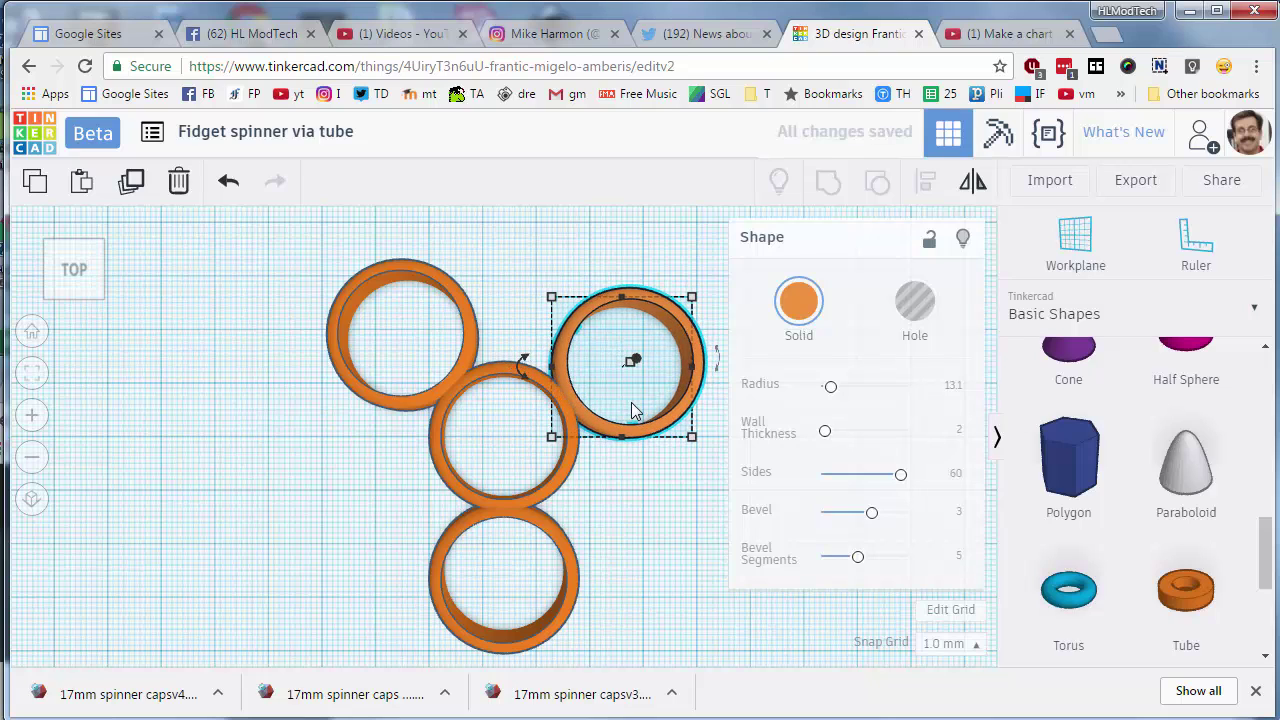
click(476, 310)
click(474, 343)
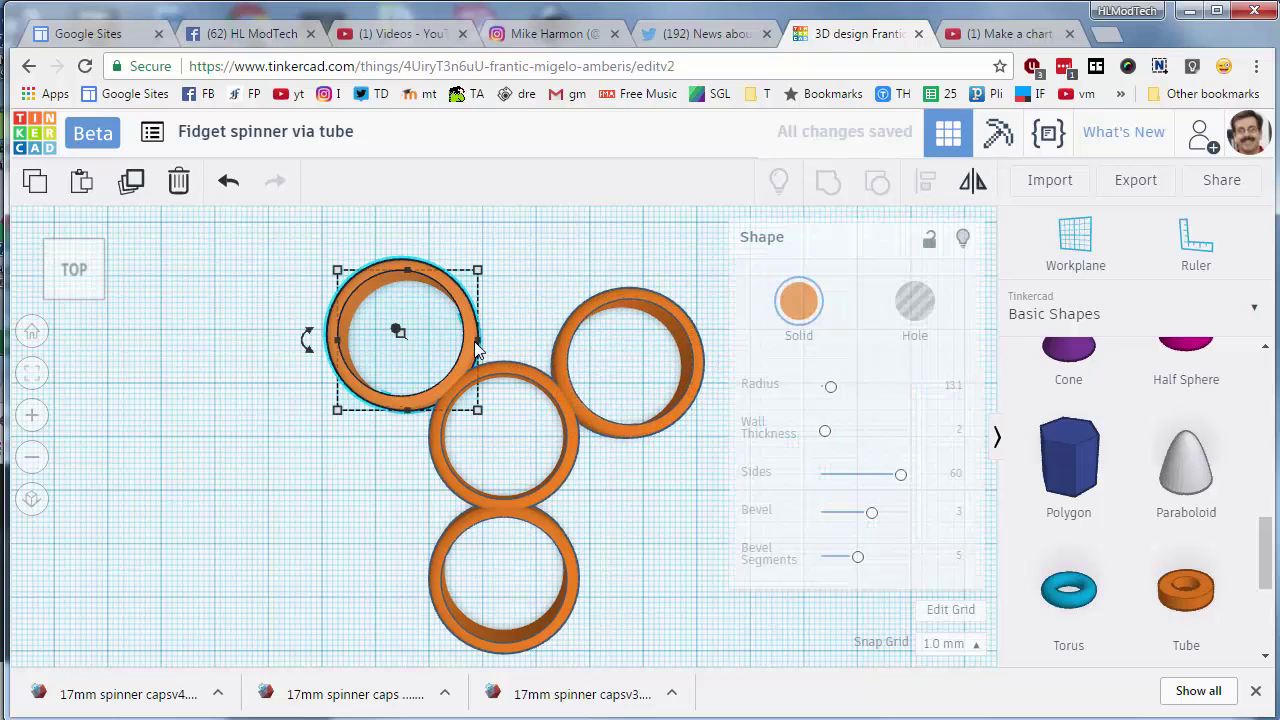
key(Left)
key(Down)
key(Down)
key(Down)
key(Down)
key(Left)
key(Left)
key(Left)
key(Left)
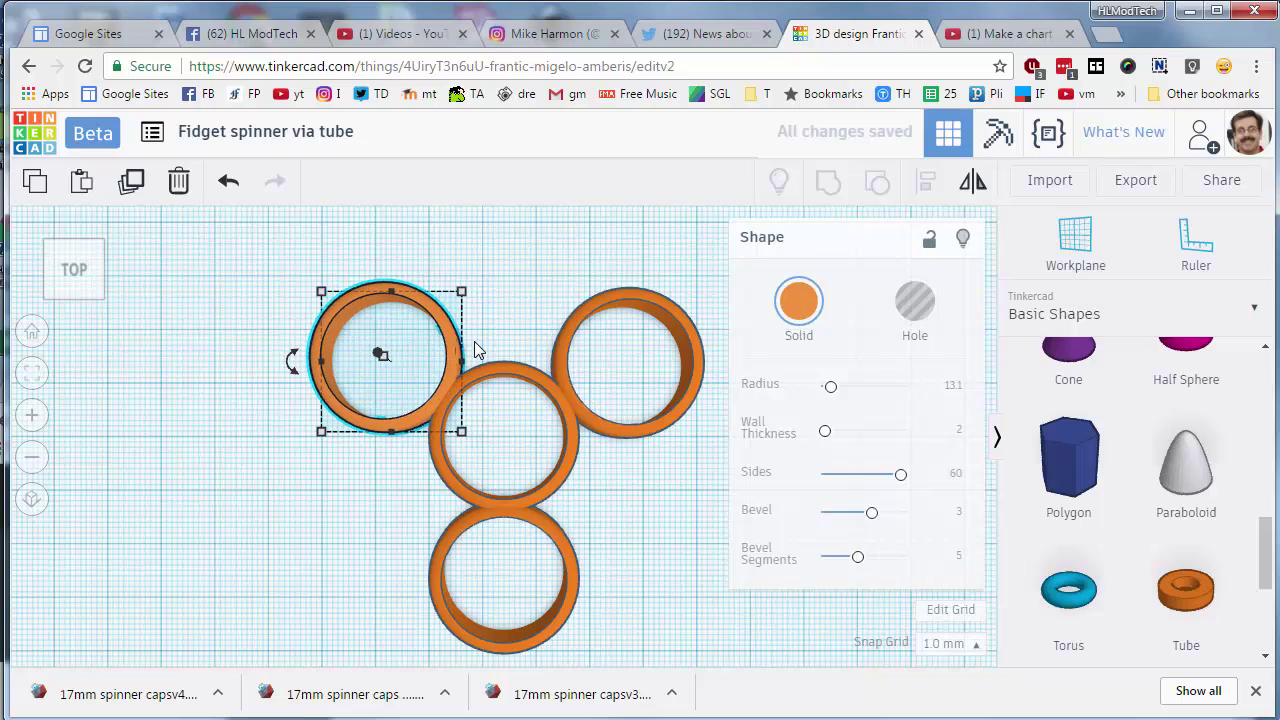
key(Down)
key(Right)
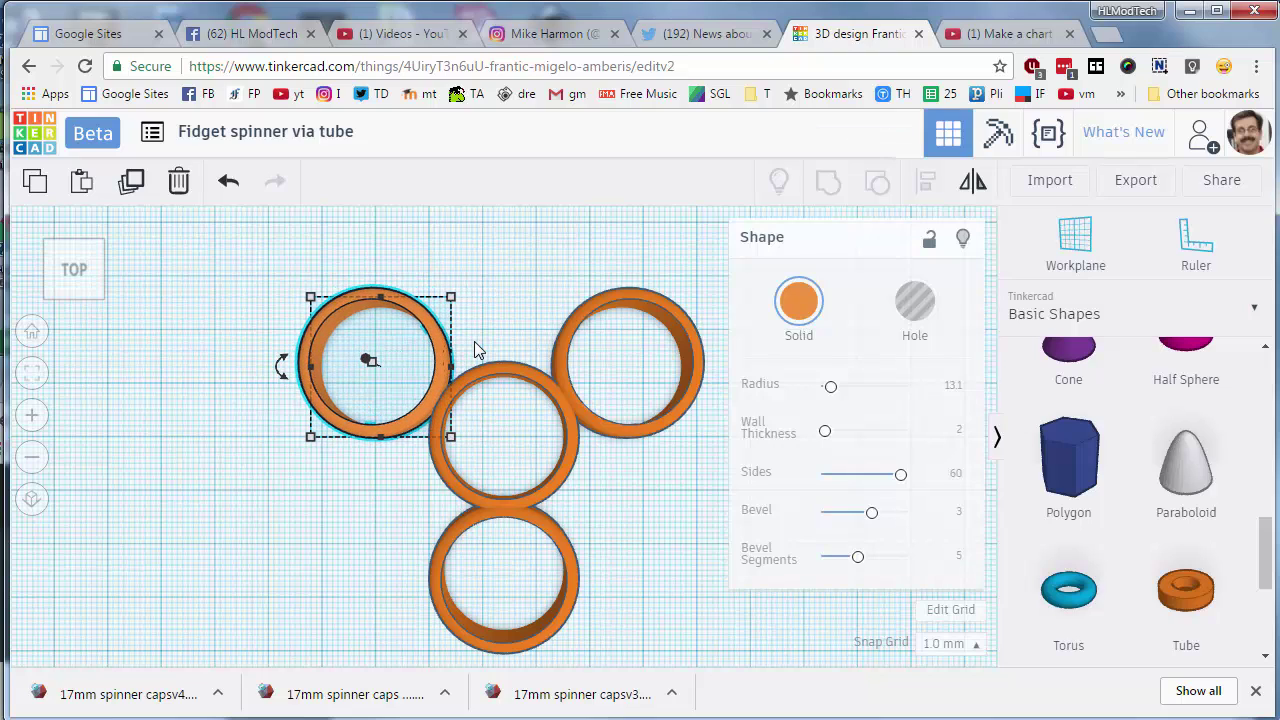
key(Right)
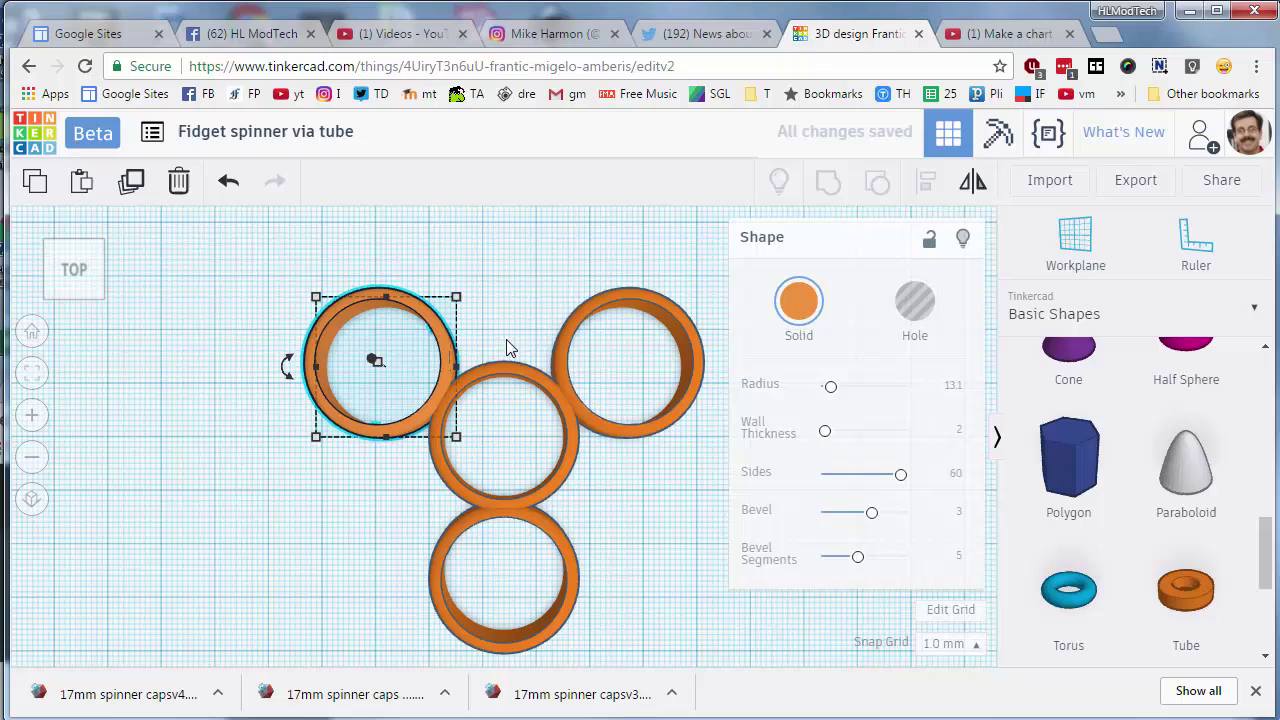
Step: Align the two upper rings level again and orbit to an angled view
shift+click(562, 338)
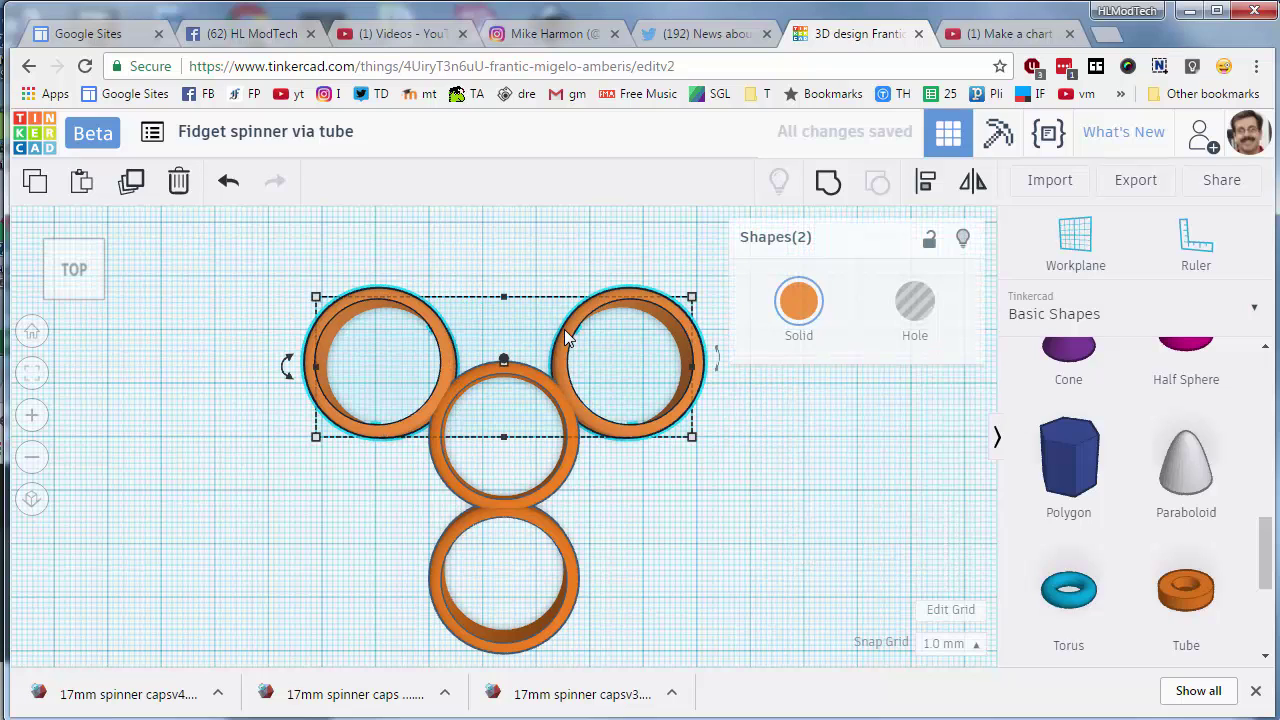
click(925, 180)
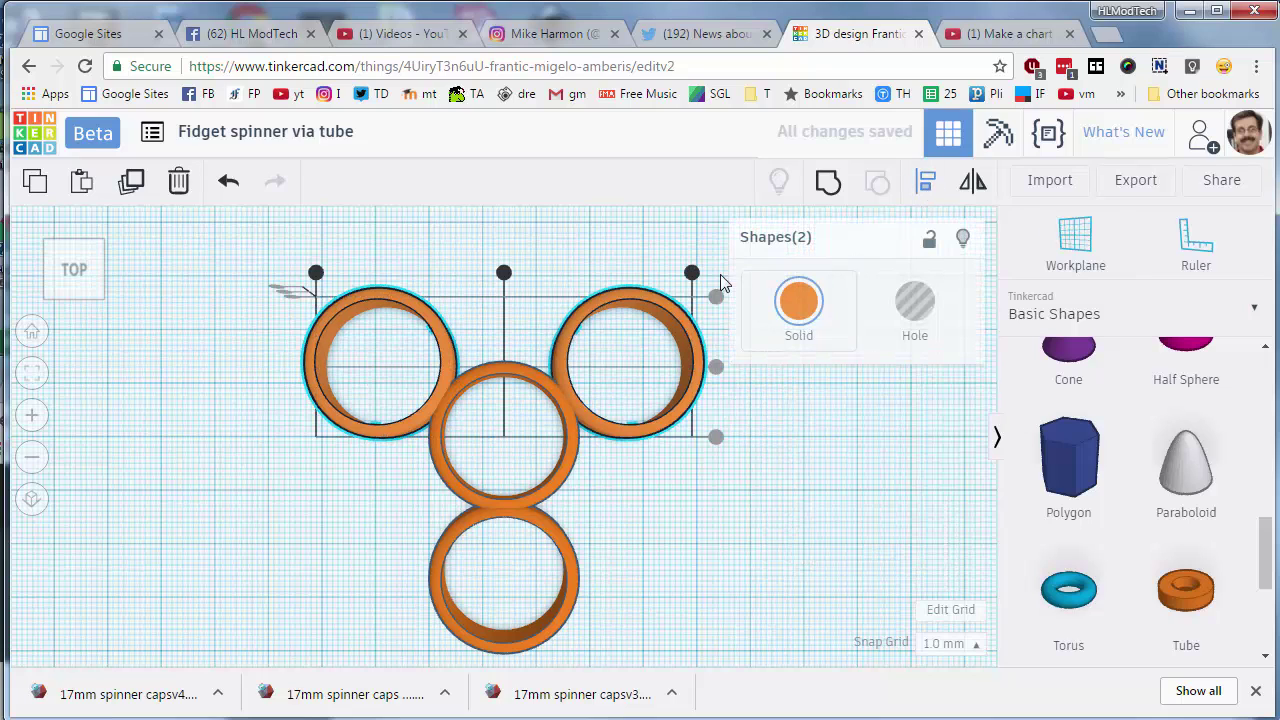
click(742, 508)
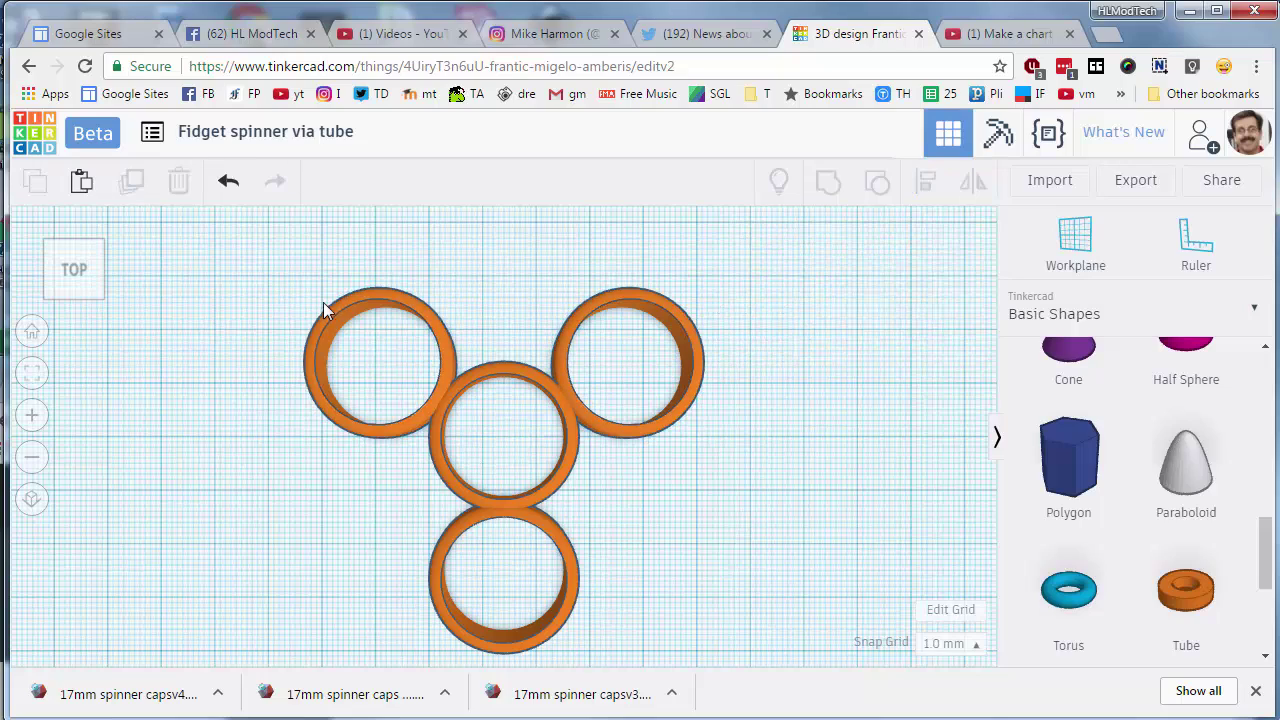
right_drag(251, 508, 286, 486)
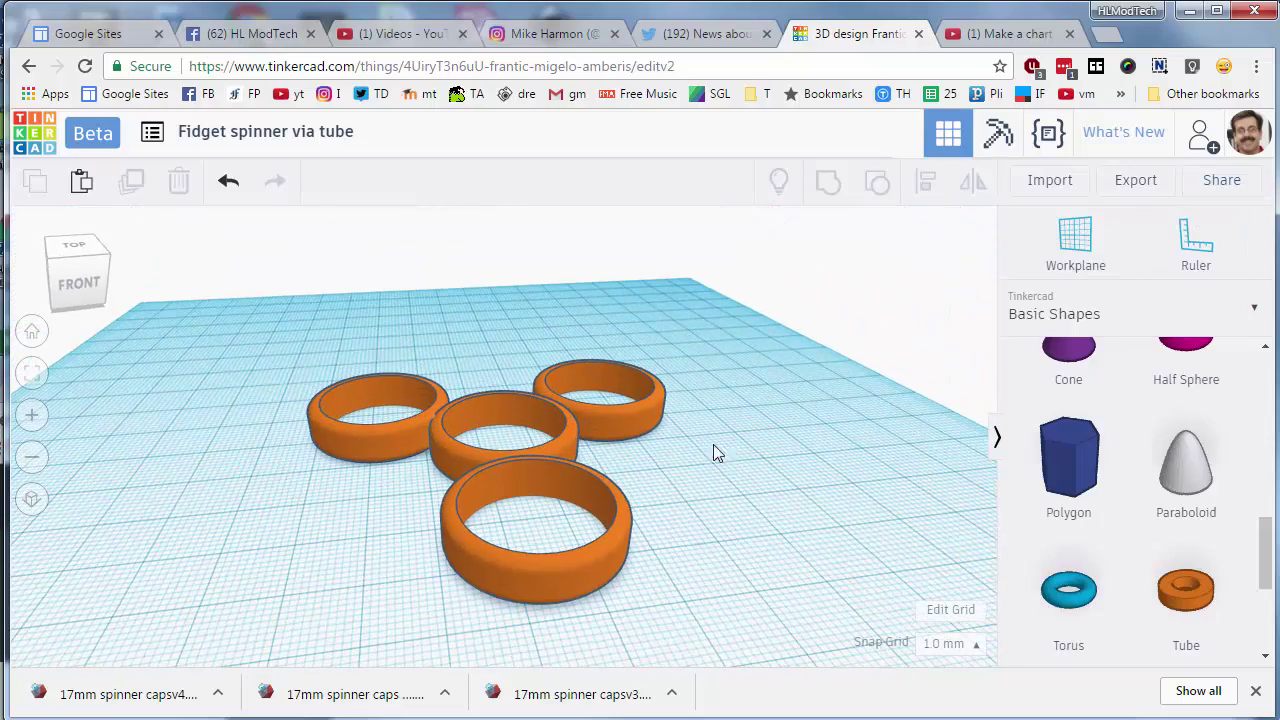
right_drag(714, 449, 737, 447)
Step: Open Share this design and choose Invite people to reach the Collaborate link options
click(1221, 180)
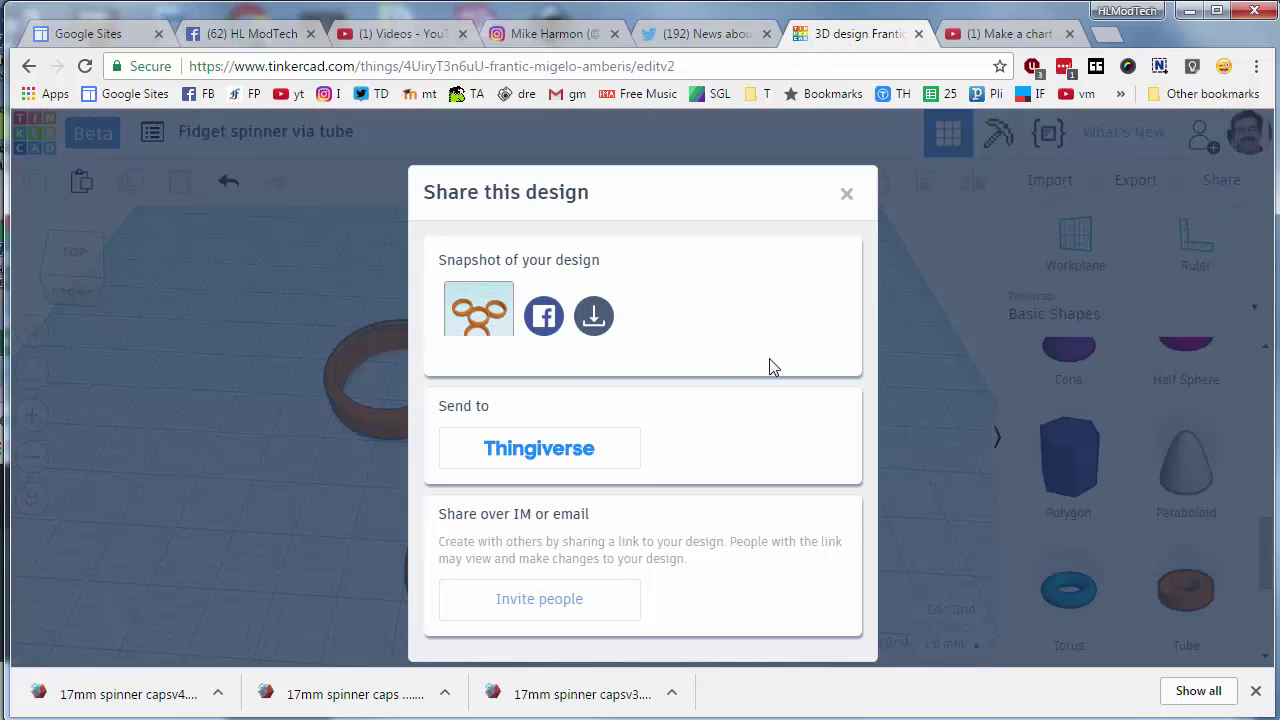
click(535, 598)
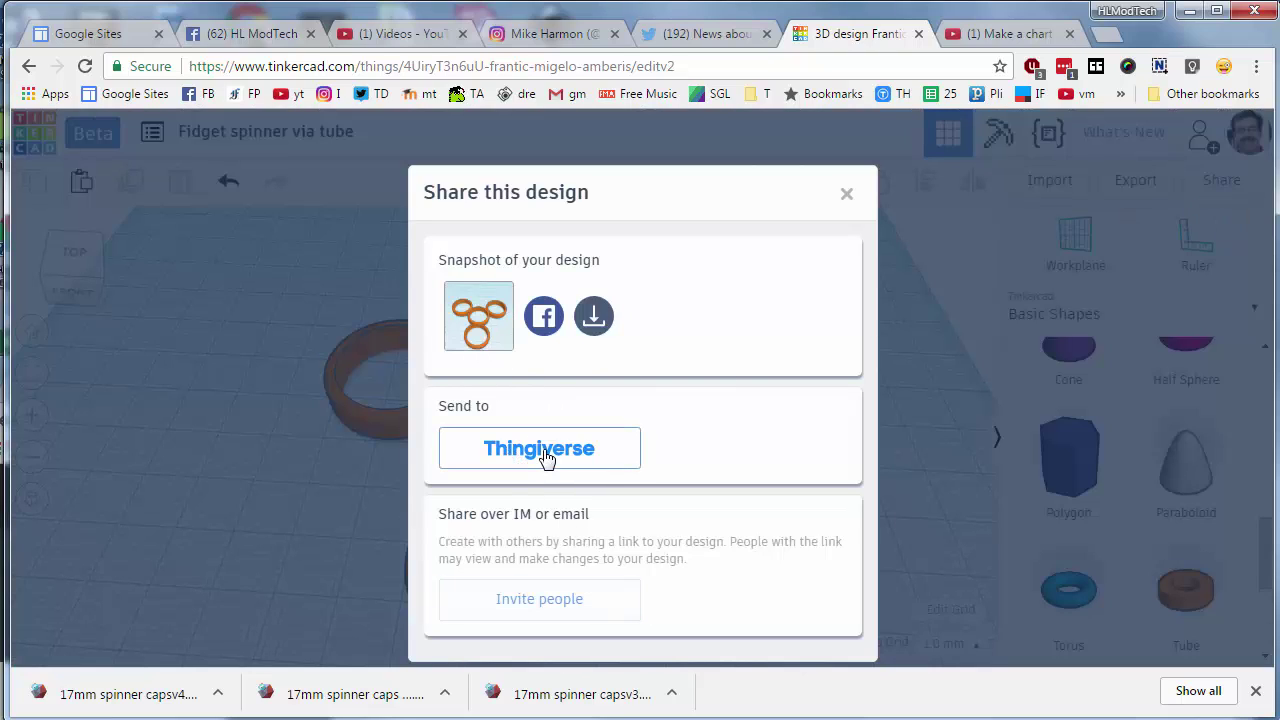
click(540, 598)
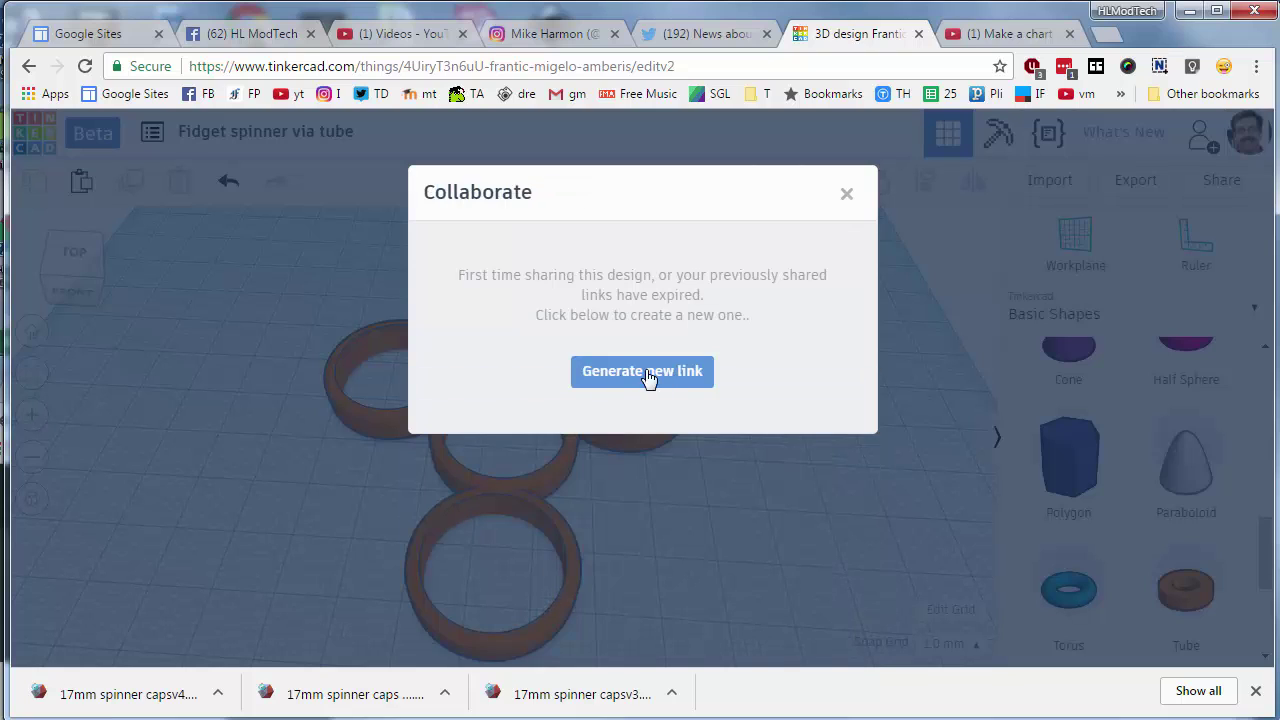